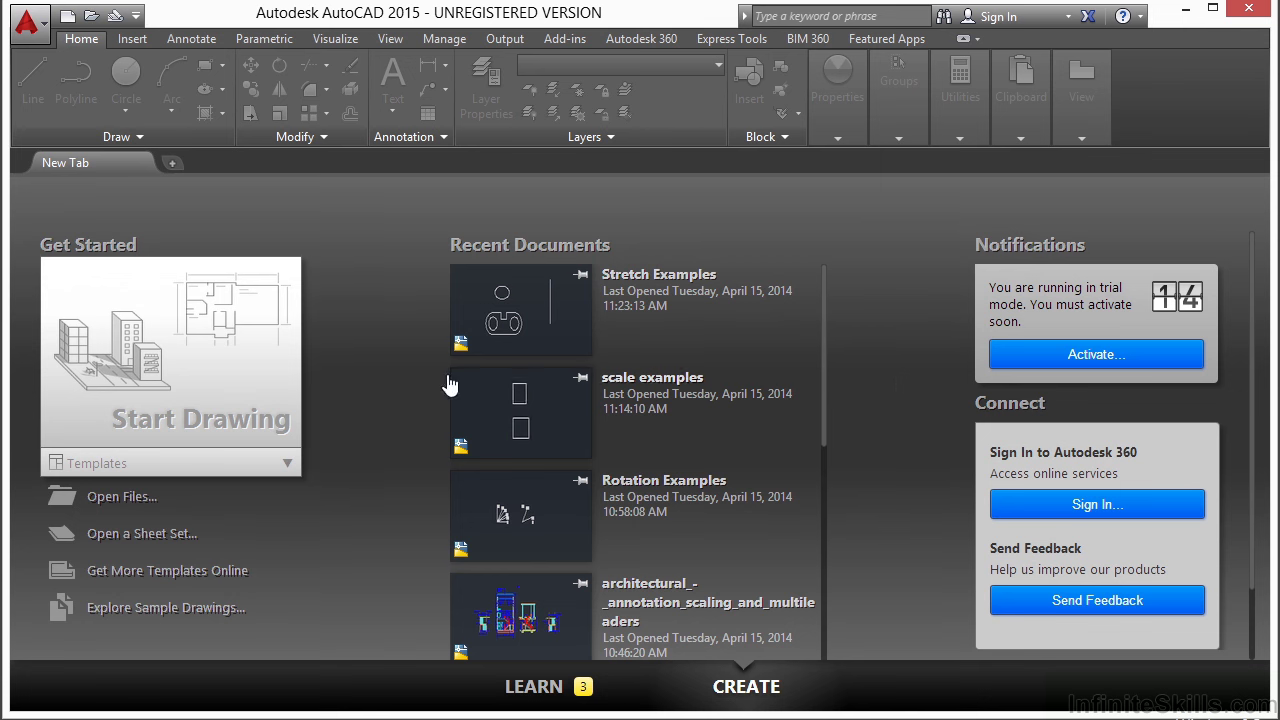
# Open the drawing Offset Examples.dwg from the 06 folder.
pyautogui.click(134, 497)
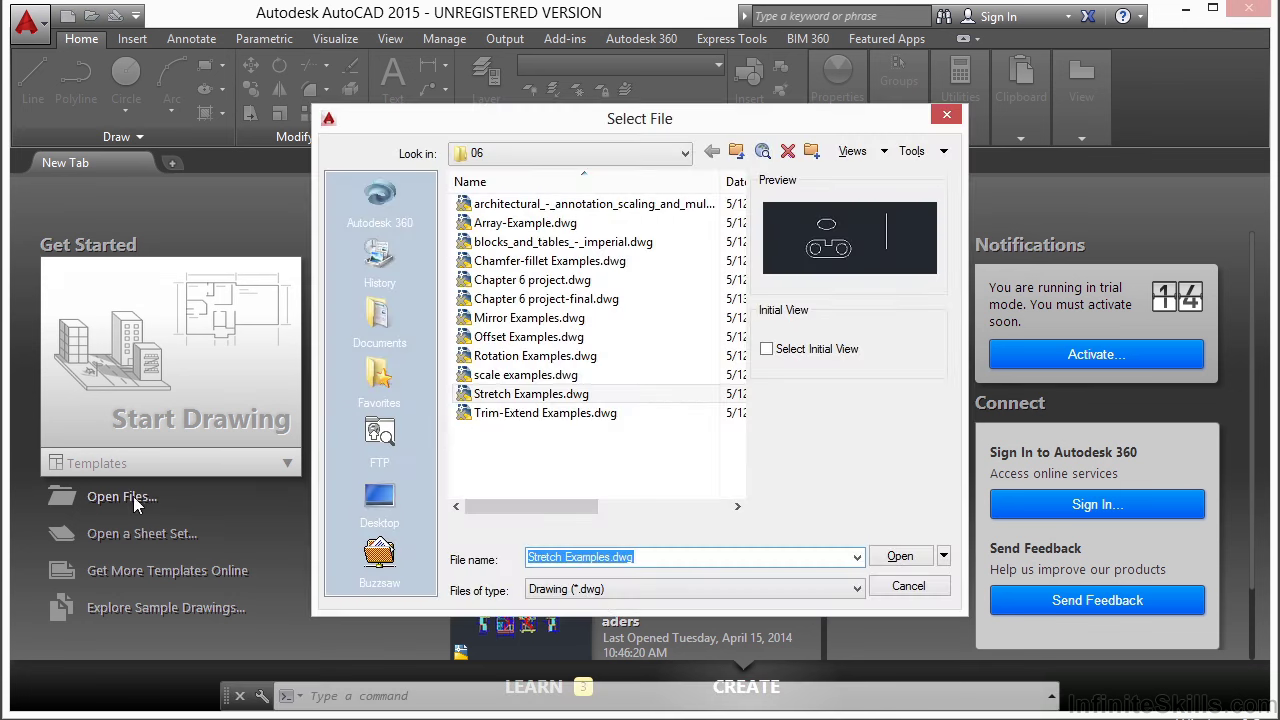
pyautogui.click(528, 340)
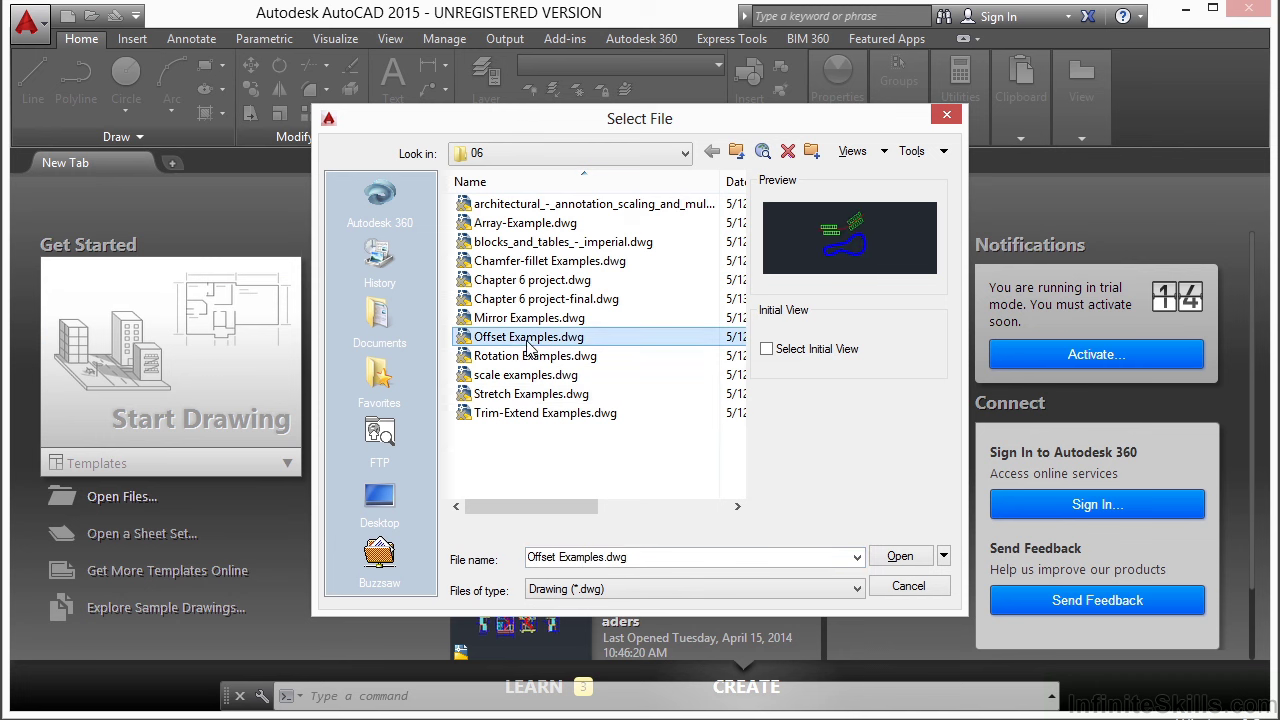
pyautogui.click(908, 562)
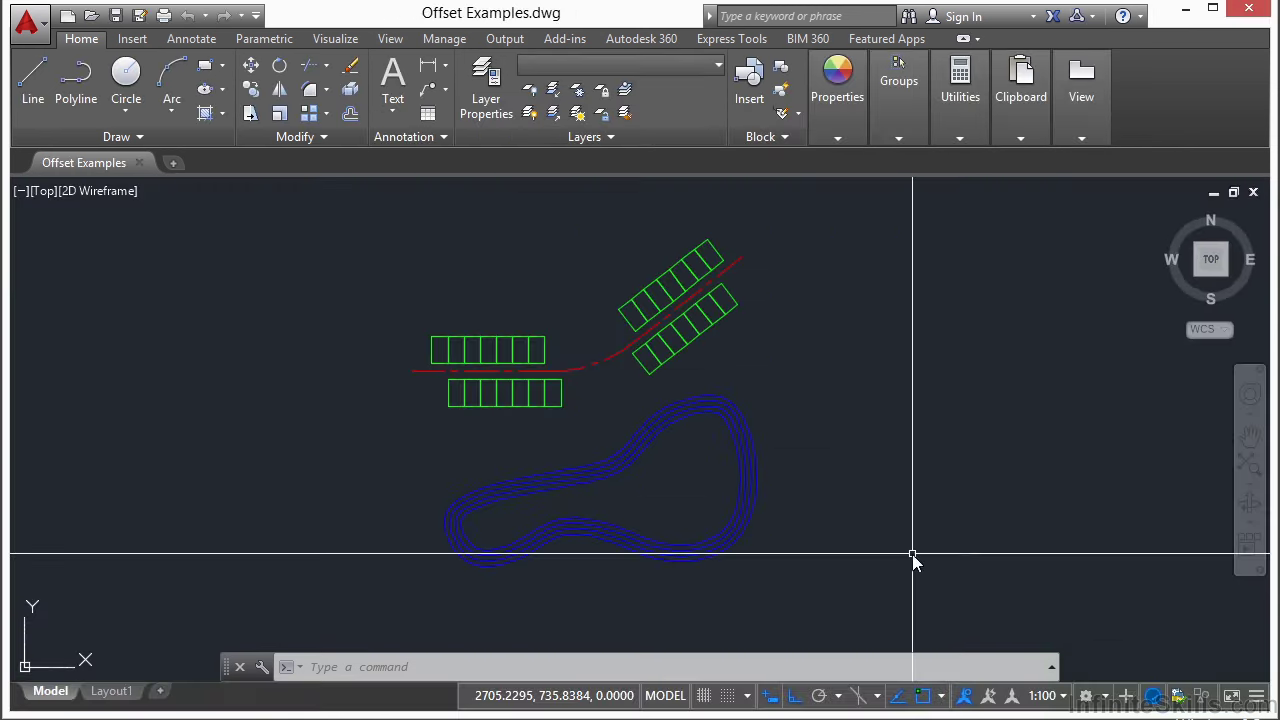
# Examine the red road centerline between the green lots and the closed blue contour curves below it.
pyautogui.moveTo(645, 475); pyautogui.dragTo(646, 456, button='middle')
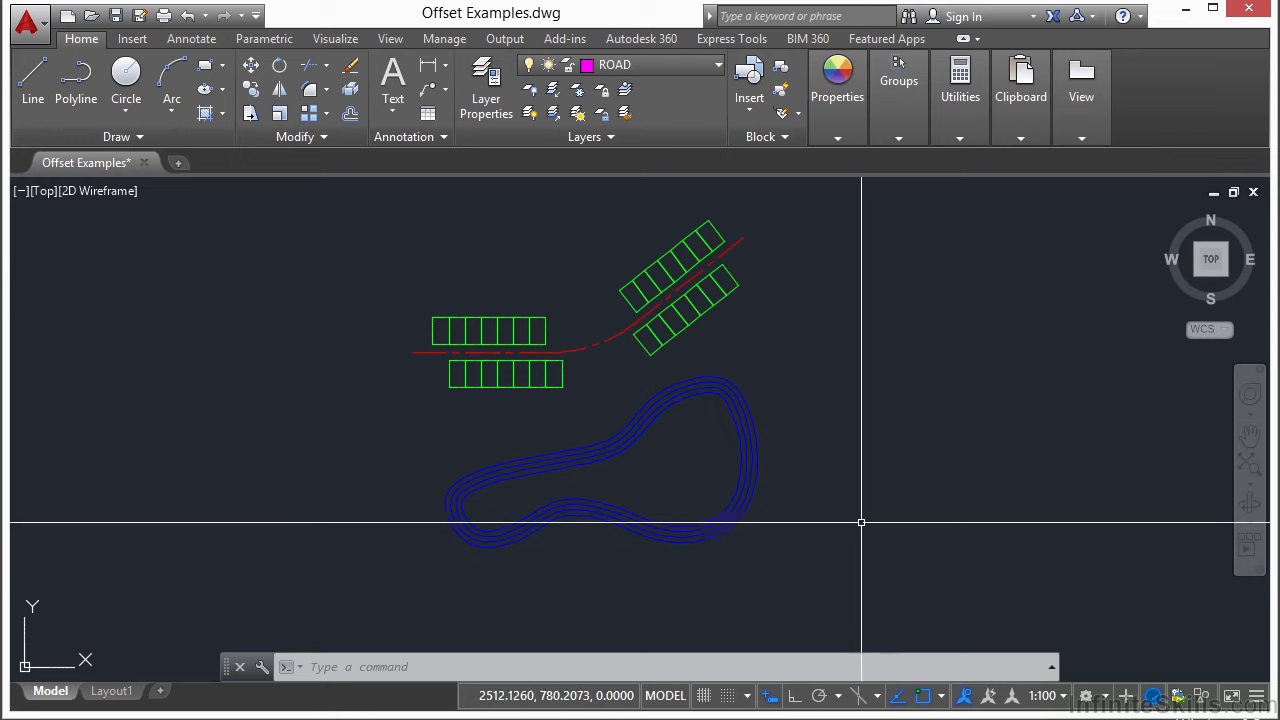
pyautogui.scroll(2, 503, 334)
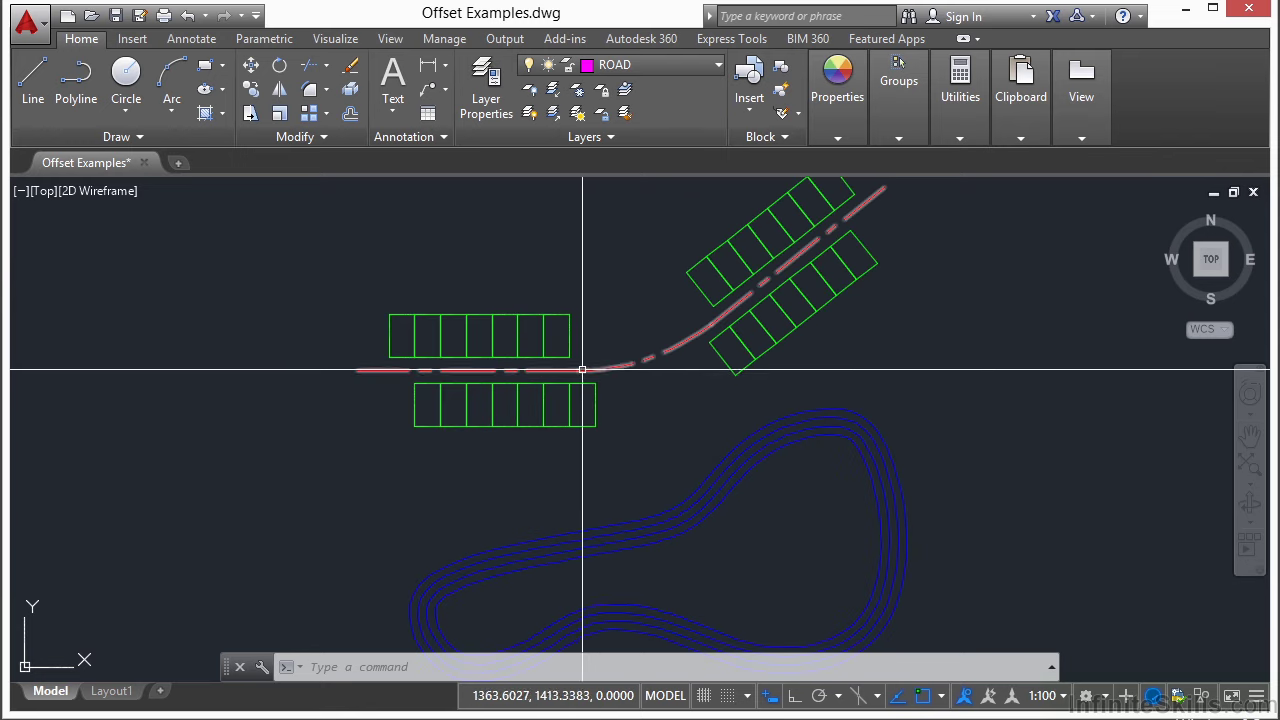
pyautogui.moveTo(663, 354); pyautogui.dragTo(604, 409, button='middle')
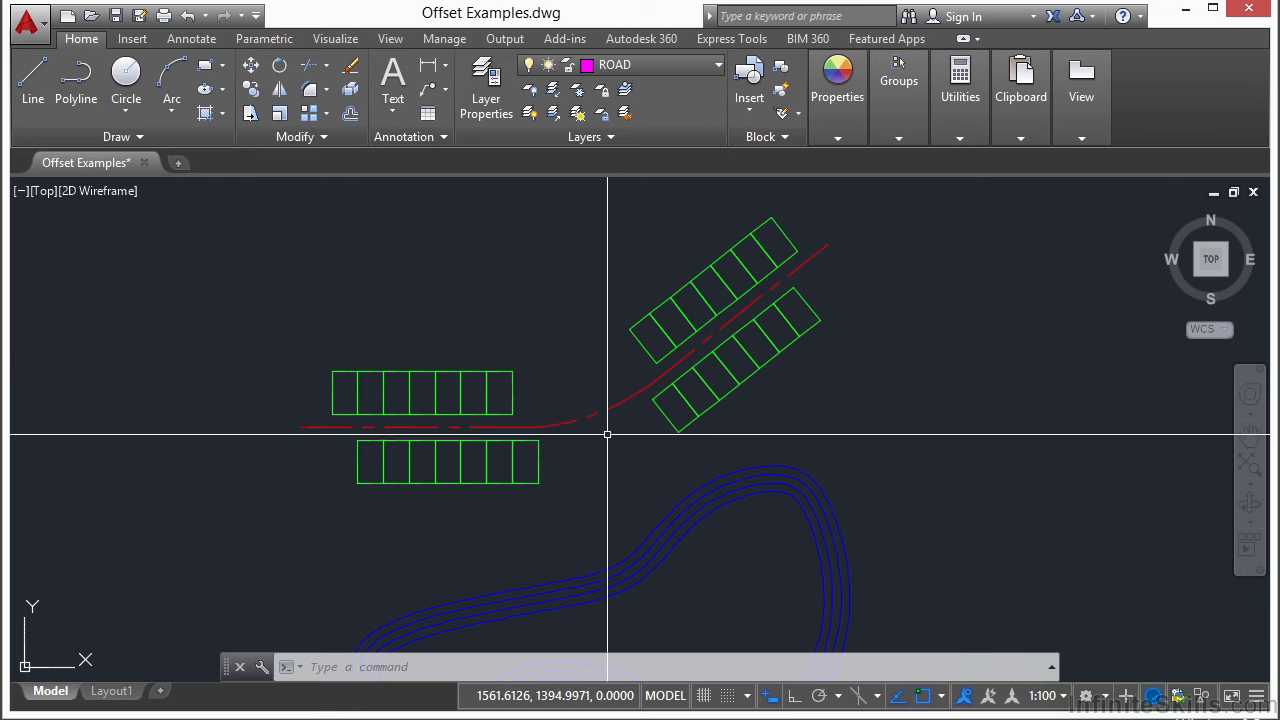
pyautogui.moveTo(654, 457); pyautogui.dragTo(655, 342, button='middle')
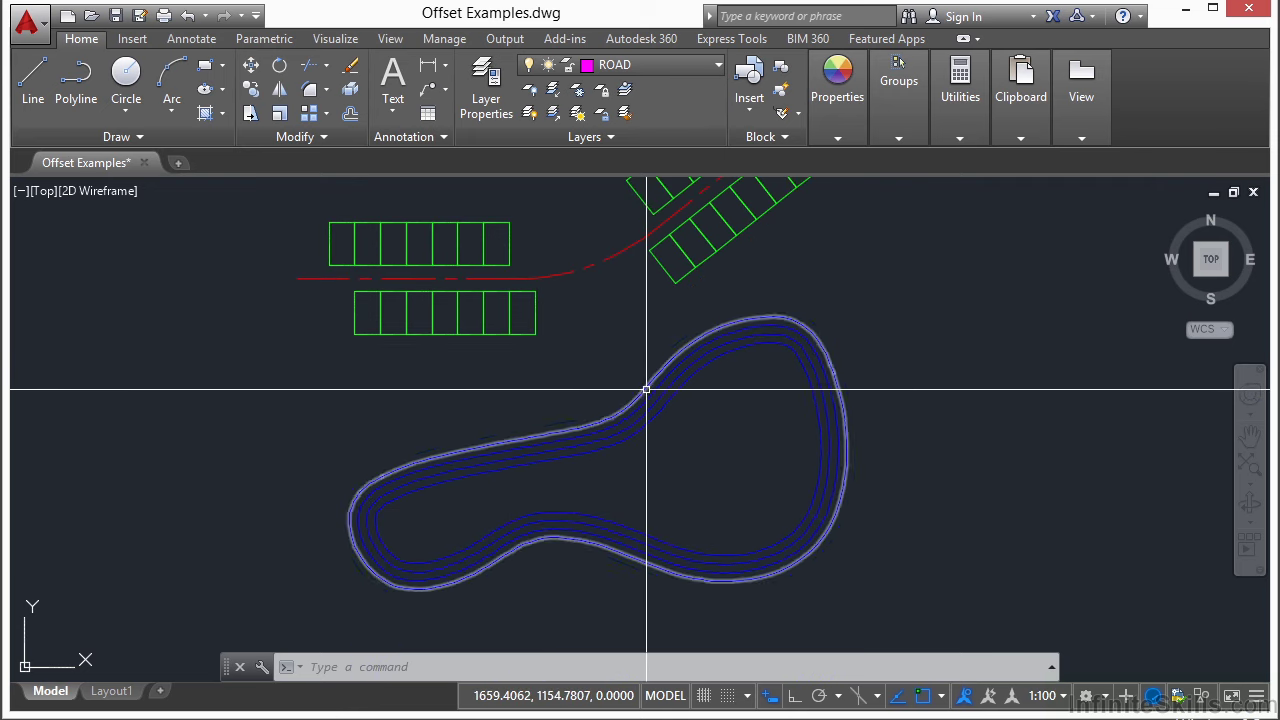
pyautogui.scroll(-2, 549, 460)
pyautogui.moveTo(578, 388); pyautogui.dragTo(553, 416, button='middle')
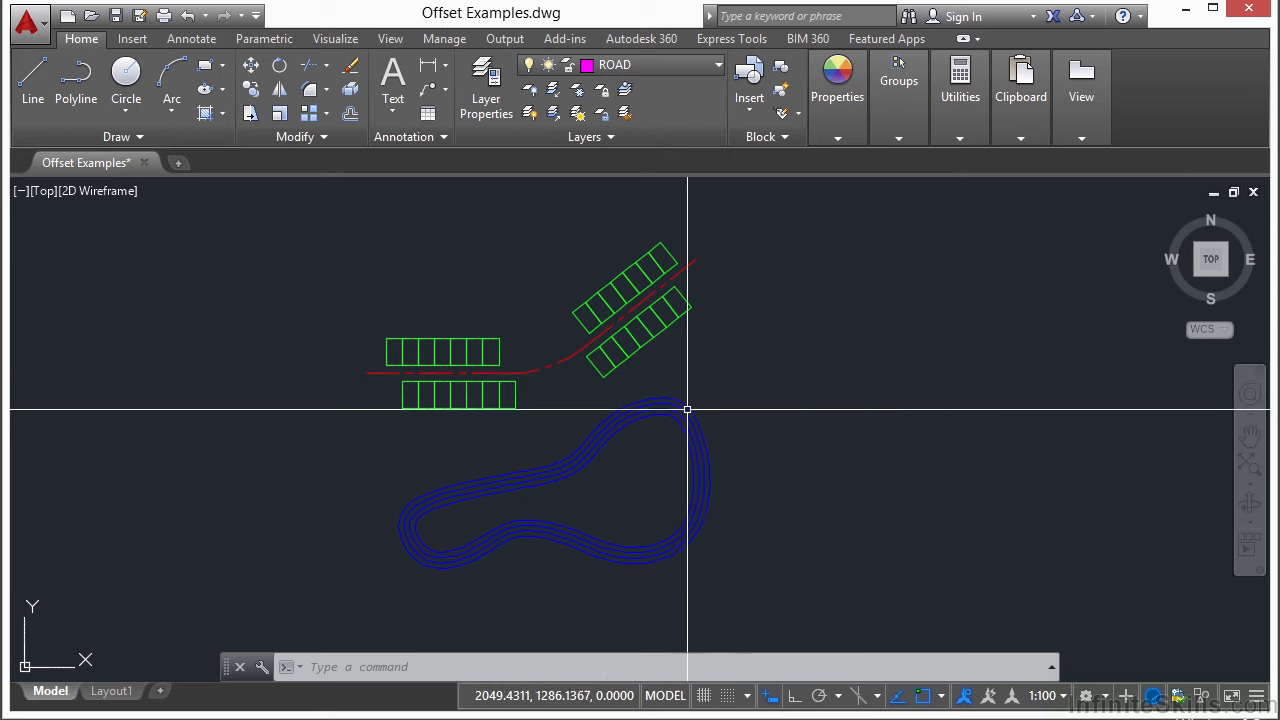
pyautogui.moveTo(606, 514); pyautogui.dragTo(652, 484, button='middle')
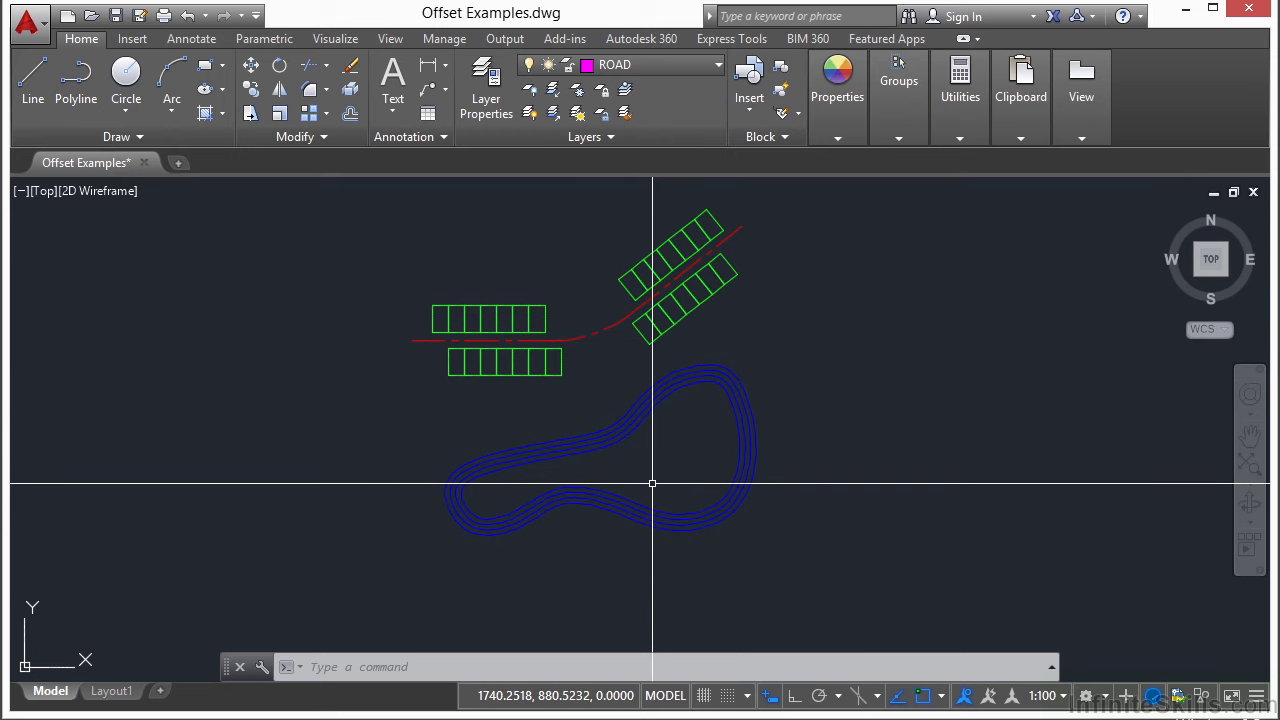
pyautogui.write('off')
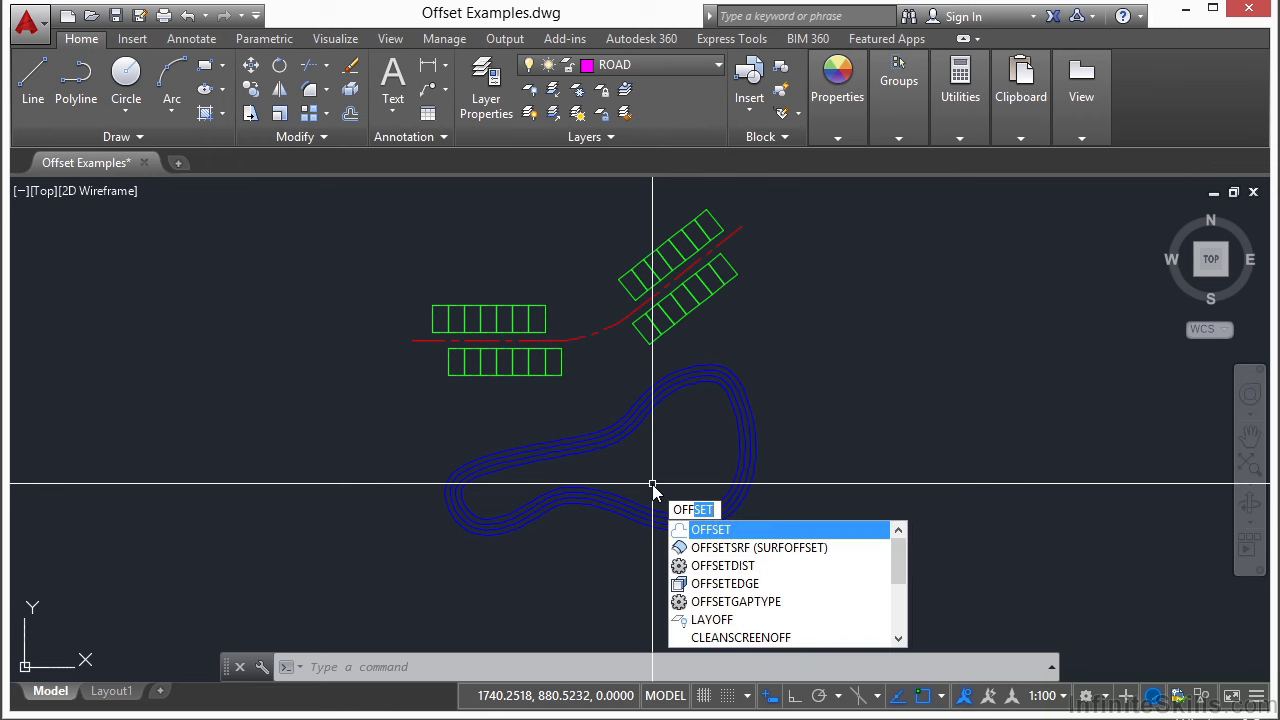
pyautogui.press('Escape')
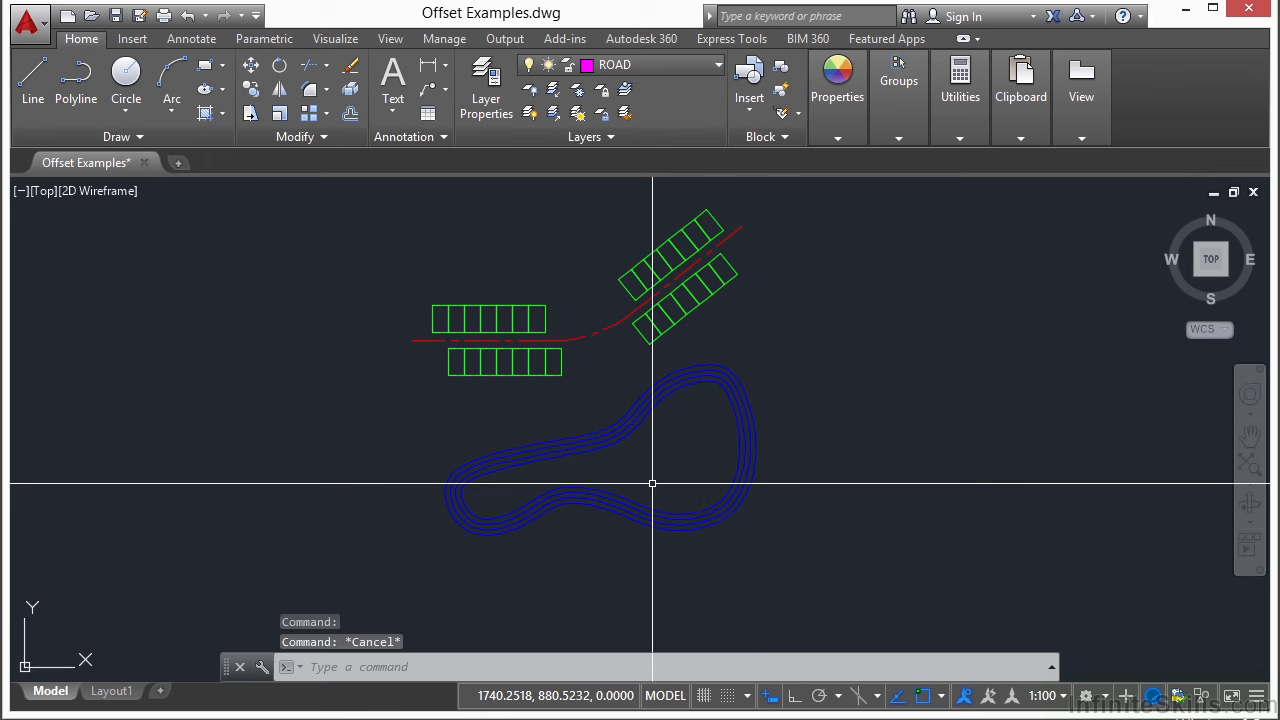
pyautogui.write('o')
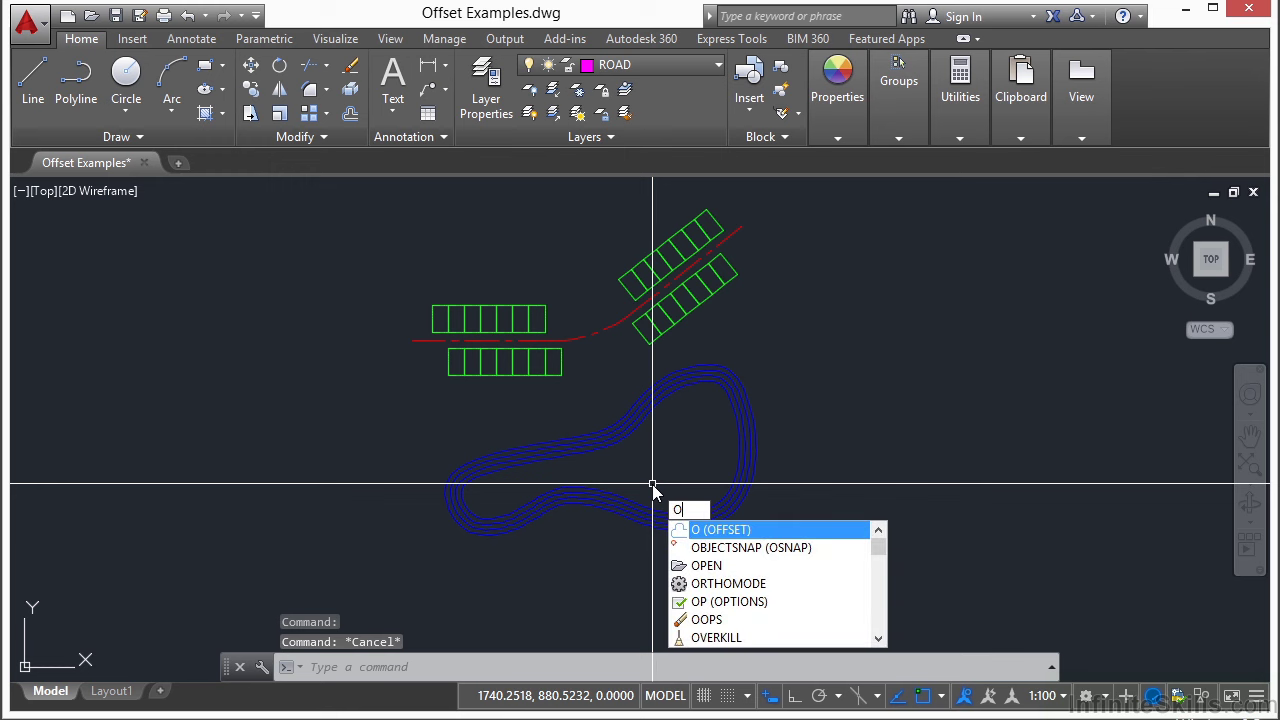
pyautogui.press('Escape')
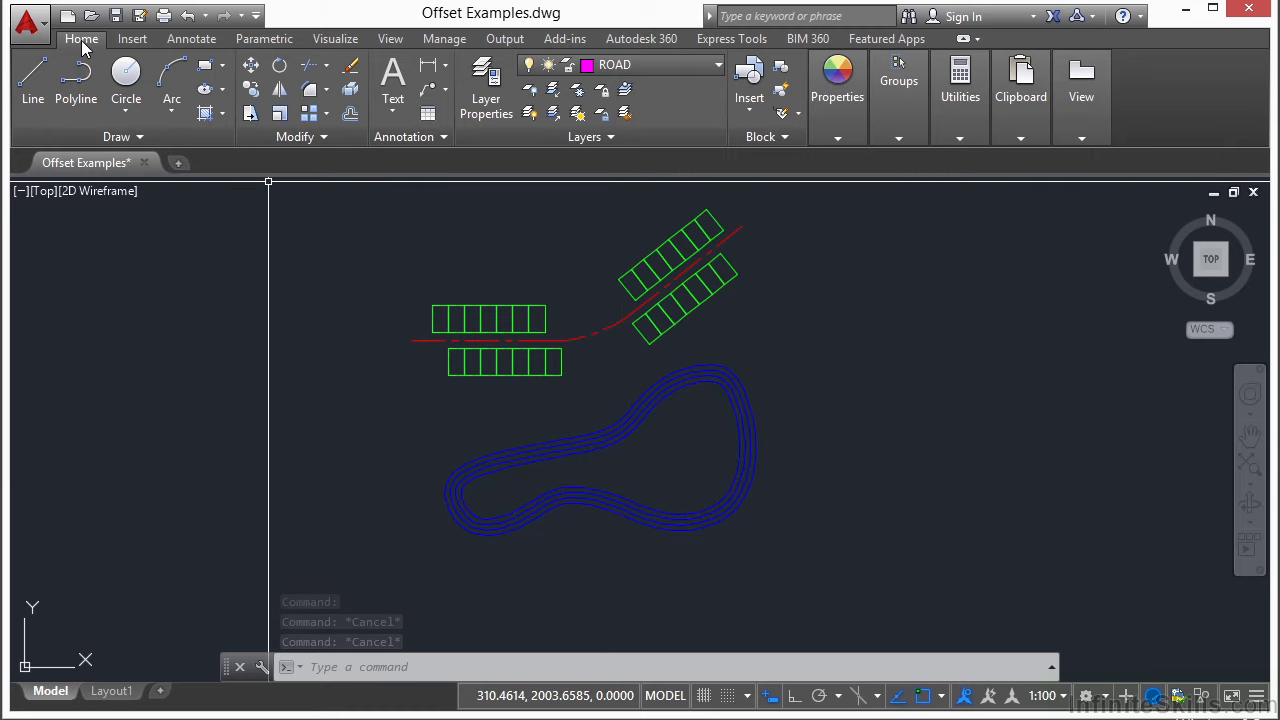
# Offset the innermost blue contour curve 20 units toward its inside, then end the Offset command.
pyautogui.click(351, 121)
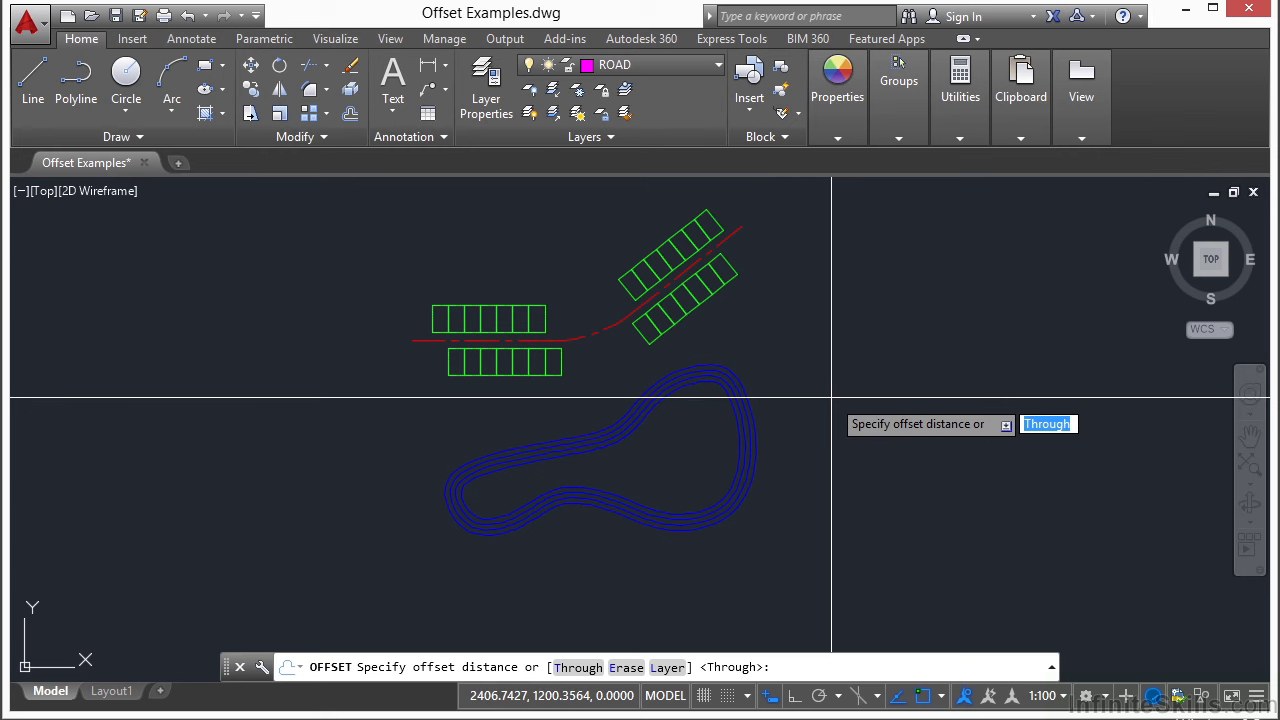
pyautogui.write('2')
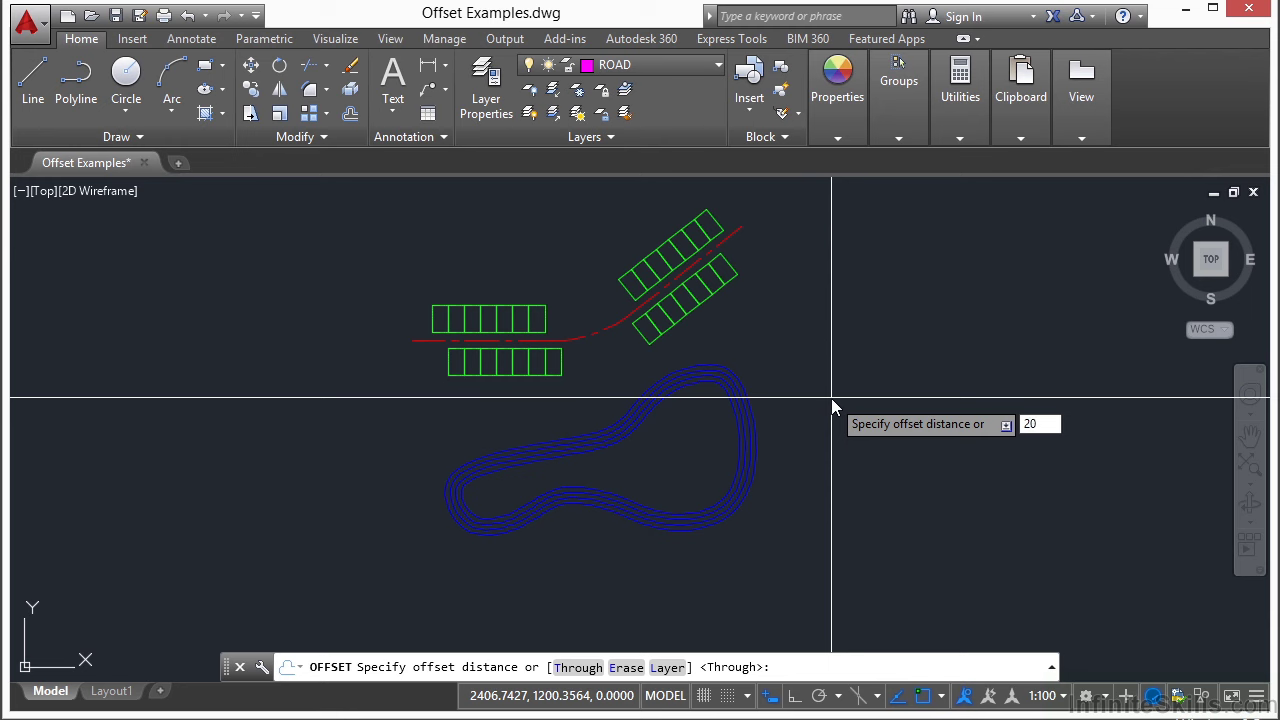
pyautogui.write('0')
pyautogui.press('Return')
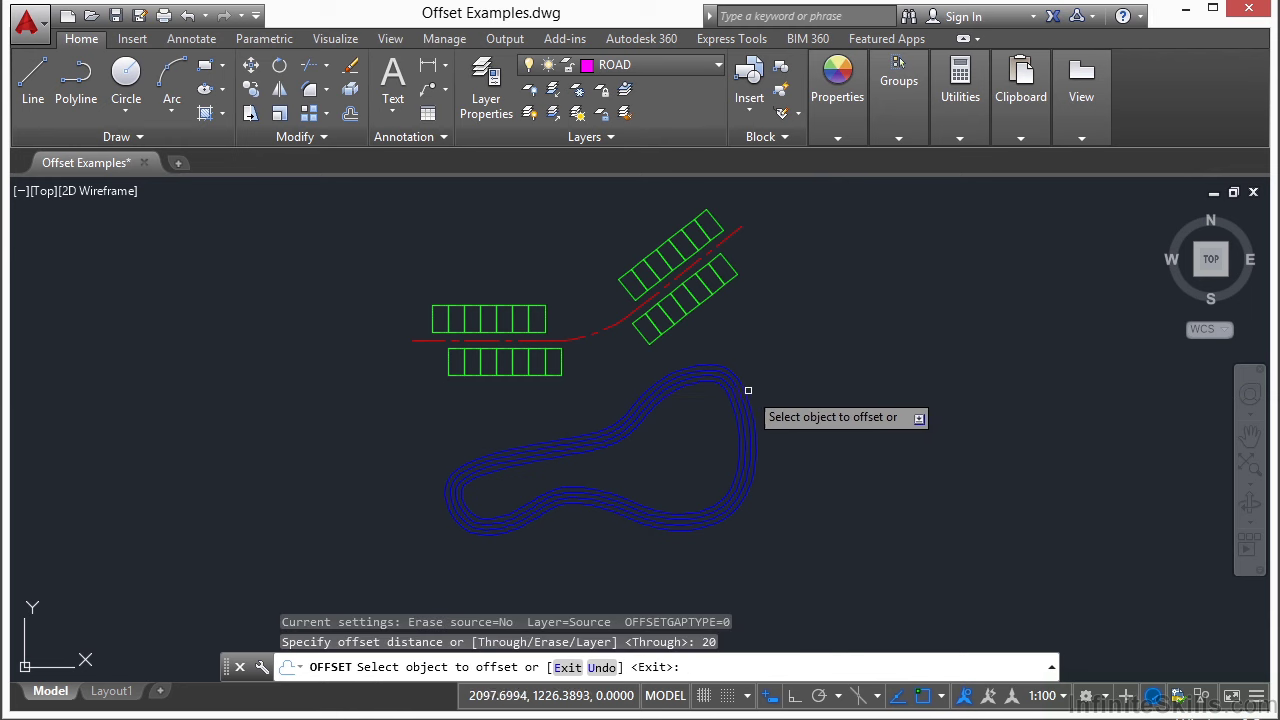
pyautogui.scroll(4, 635, 480)
pyautogui.moveTo(627, 405); pyautogui.dragTo(628, 352, button='middle')
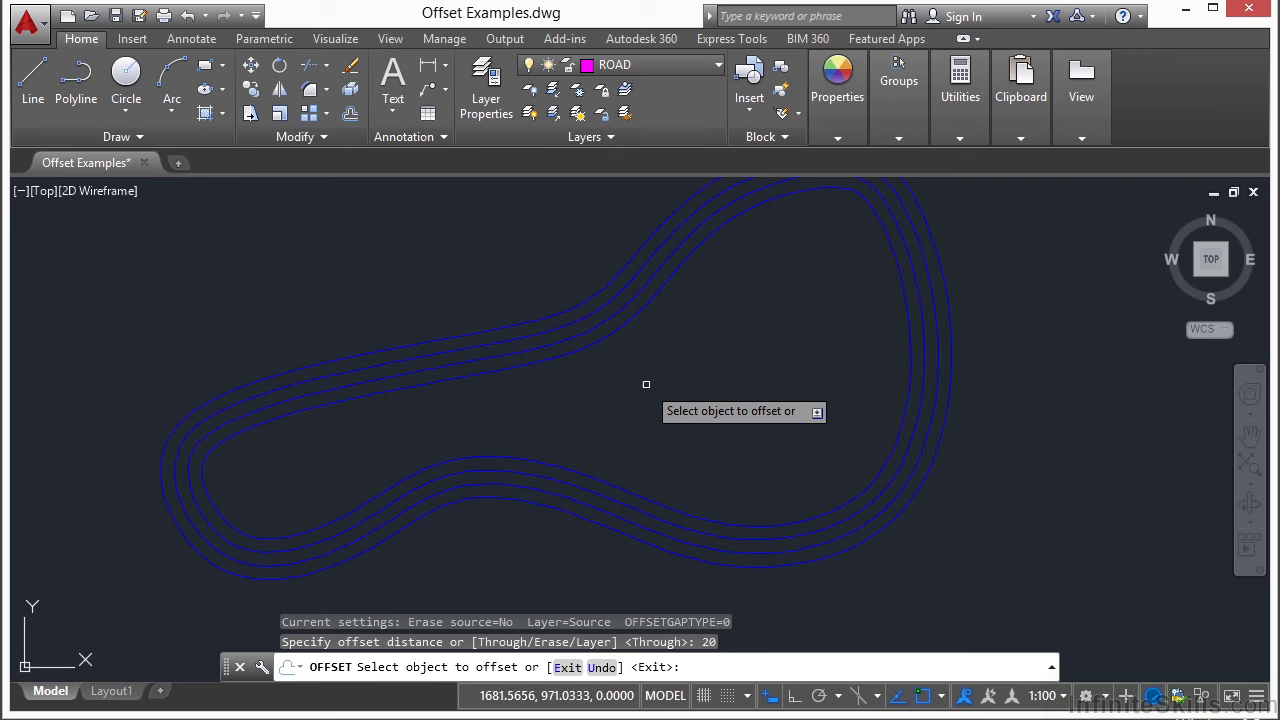
pyautogui.click(608, 338)
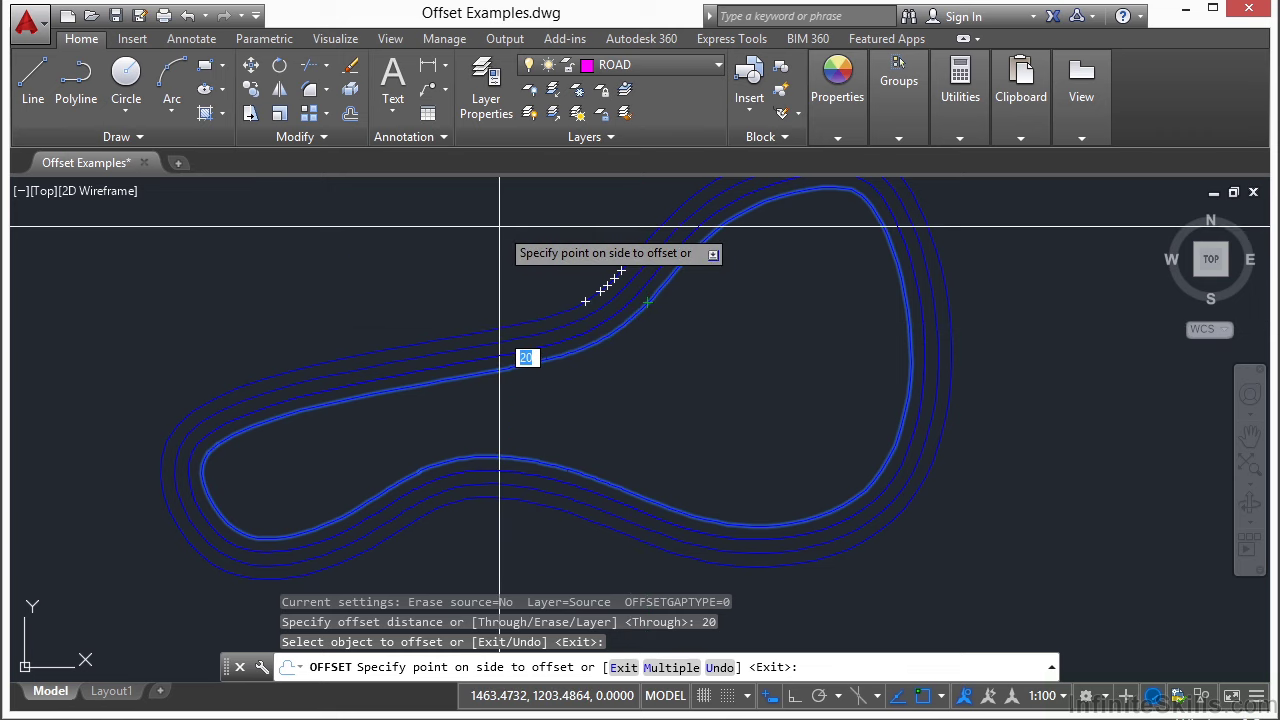
pyautogui.scroll(5, 671, 337)
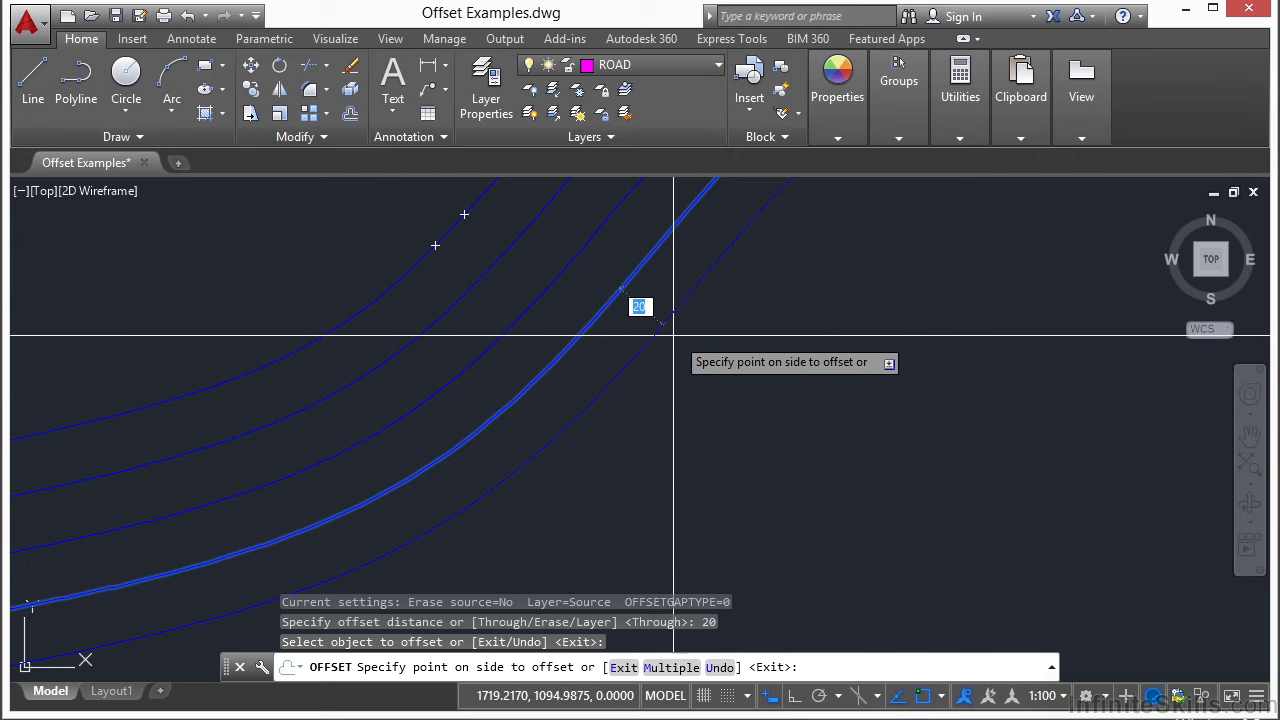
pyautogui.click(757, 357)
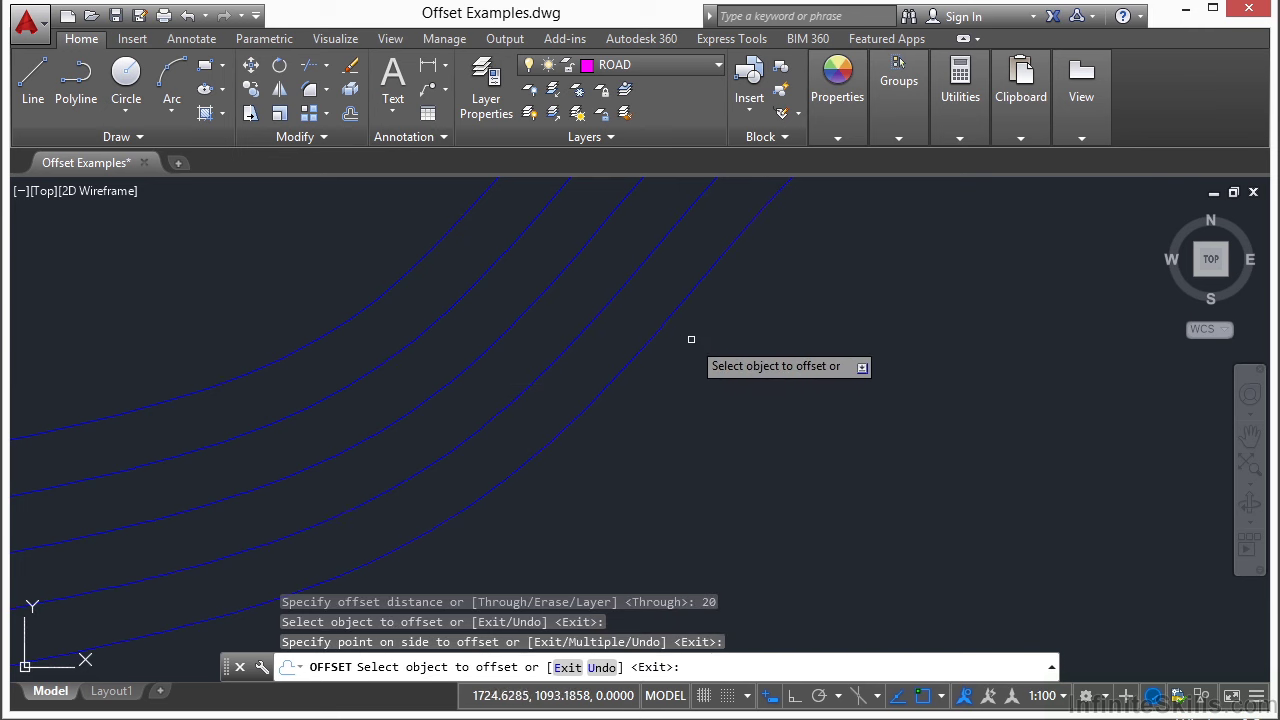
pyautogui.press('Return')
# Inspect the spacing of the blue contour curves and the red centerline running between the two rows of lots.
pyautogui.scroll(-2, 648, 320)
pyautogui.moveTo(400, 486); pyautogui.dragTo(730, 192, button='middle')
pyautogui.moveTo(287, 299); pyautogui.dragTo(664, 287, button='middle')
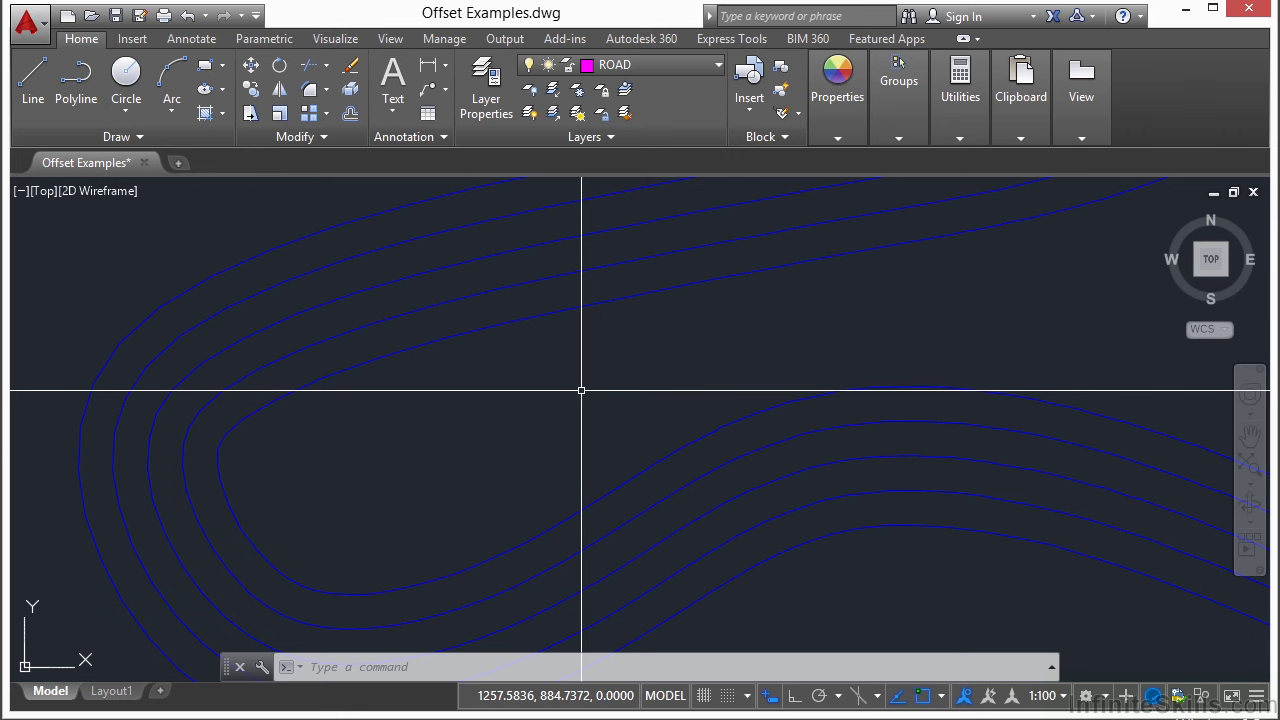
pyautogui.scroll(-5, 581, 390)
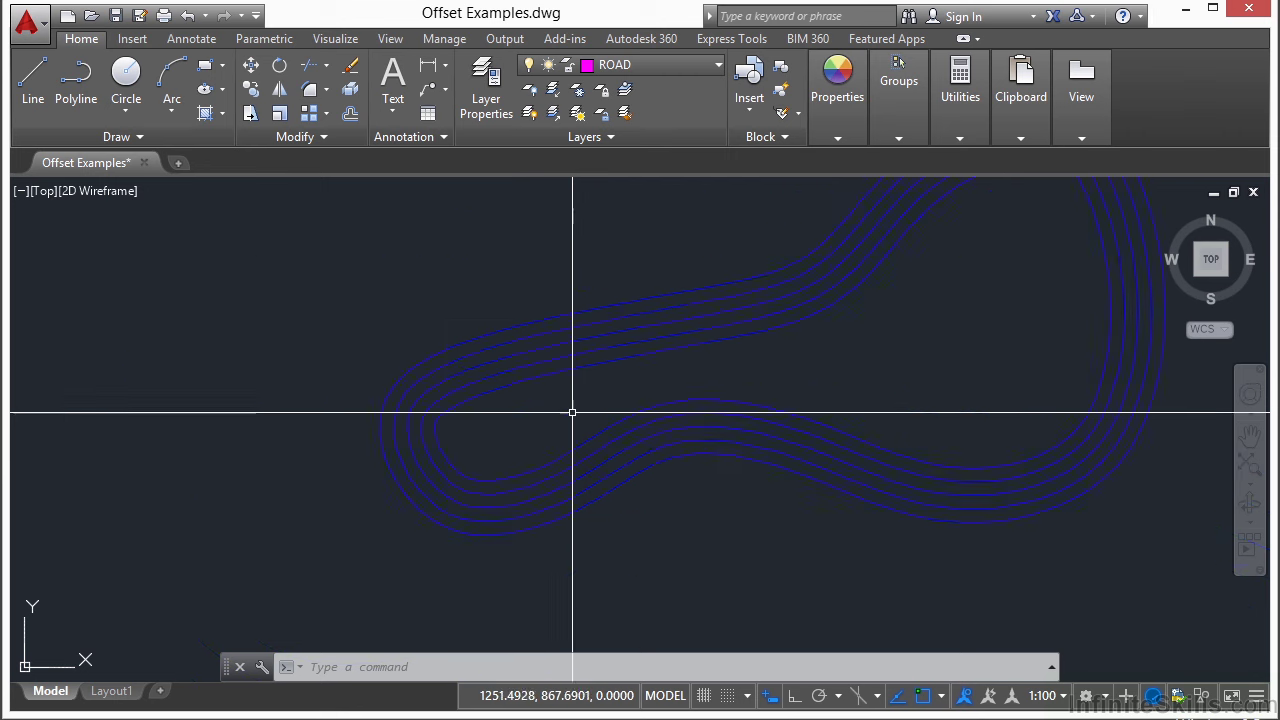
pyautogui.moveTo(677, 294); pyautogui.dragTo(589, 467, button='middle')
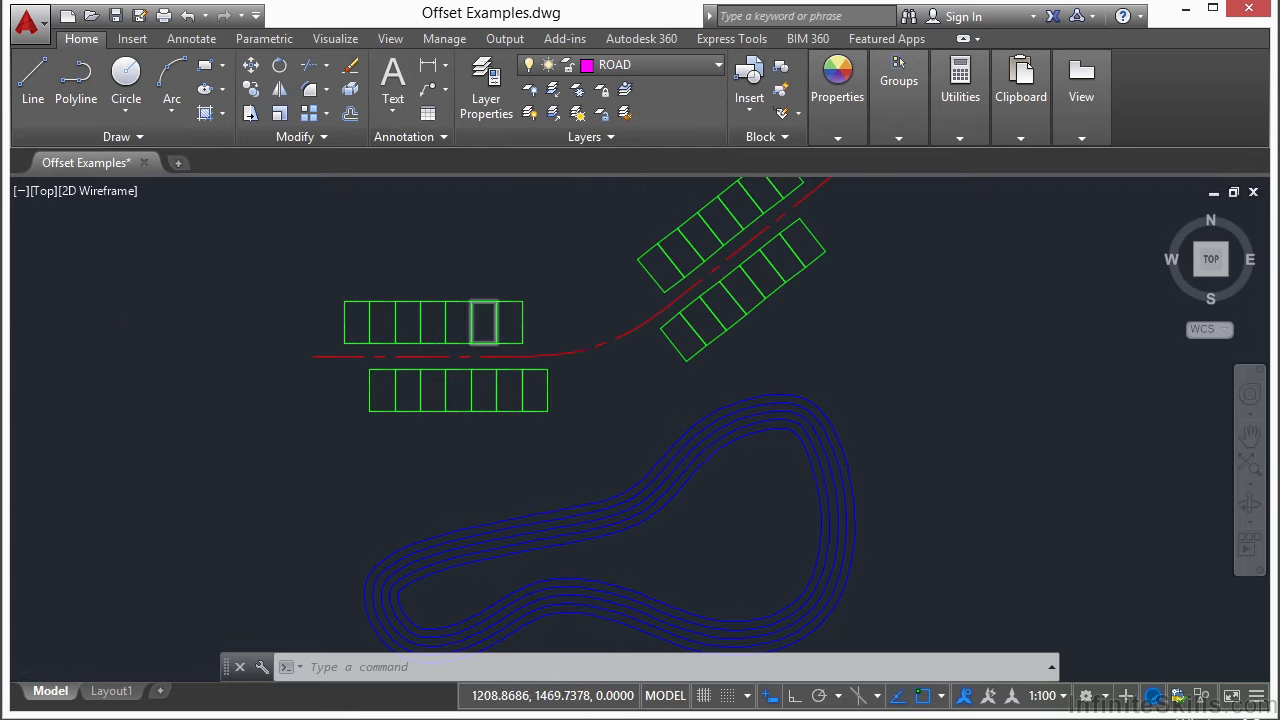
pyautogui.scroll(4, 467, 340)
pyautogui.scroll(-4, 728, 374)
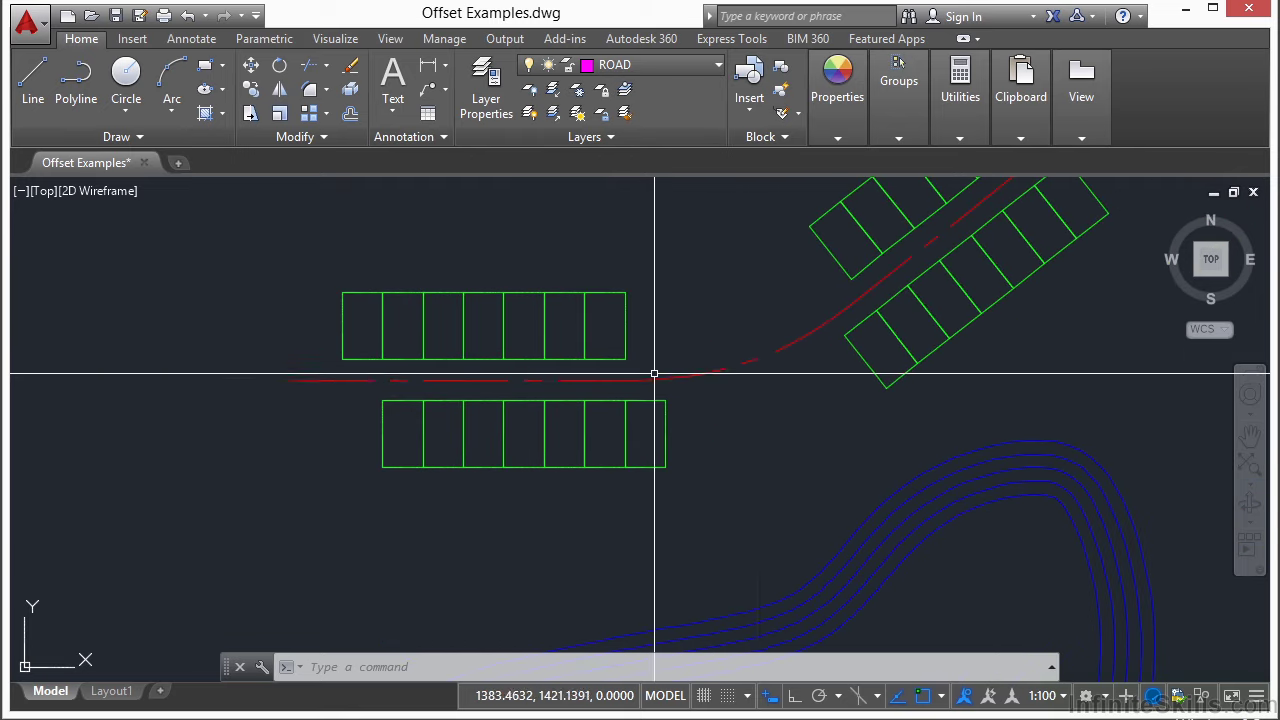
pyautogui.scroll(4, 583, 379)
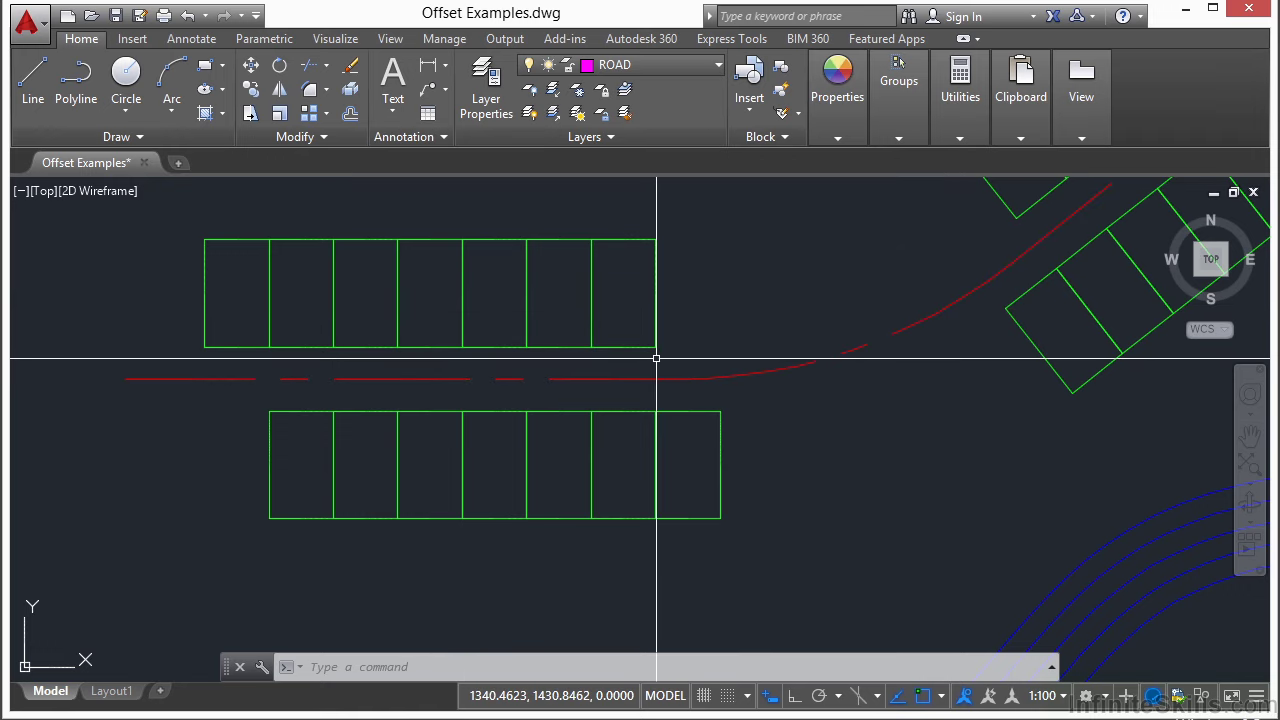
# Restart Offset and set its layer option to Current so offset objects go on the ROAD layer.
pyautogui.press('Return')
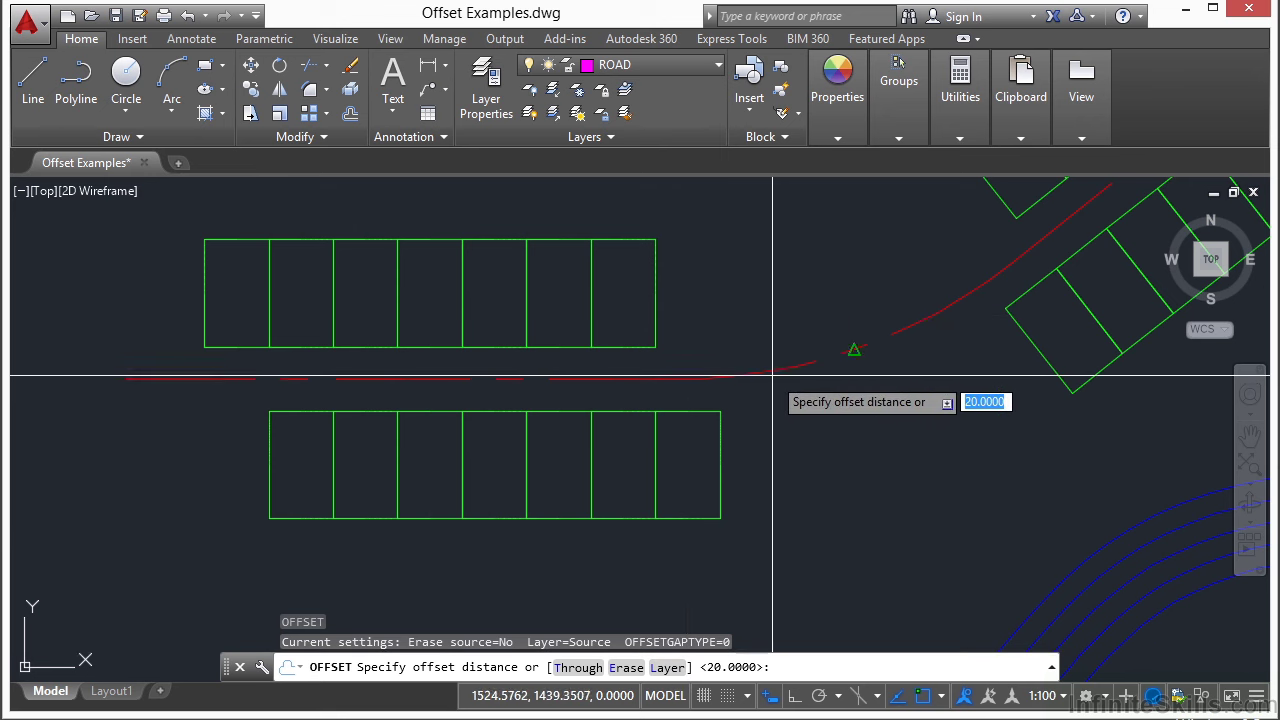
pyautogui.moveTo(929, 509); pyautogui.dragTo(784, 424, button='middle')
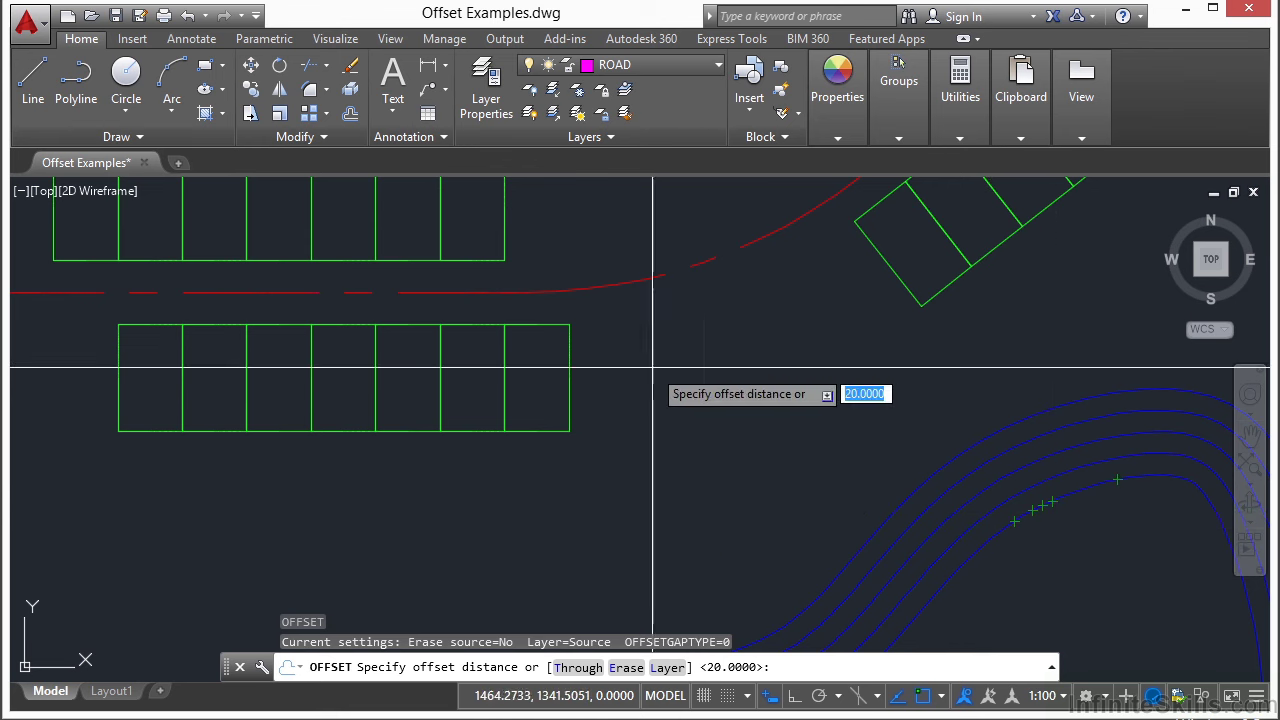
pyautogui.moveTo(707, 341); pyautogui.dragTo(737, 423, button='middle')
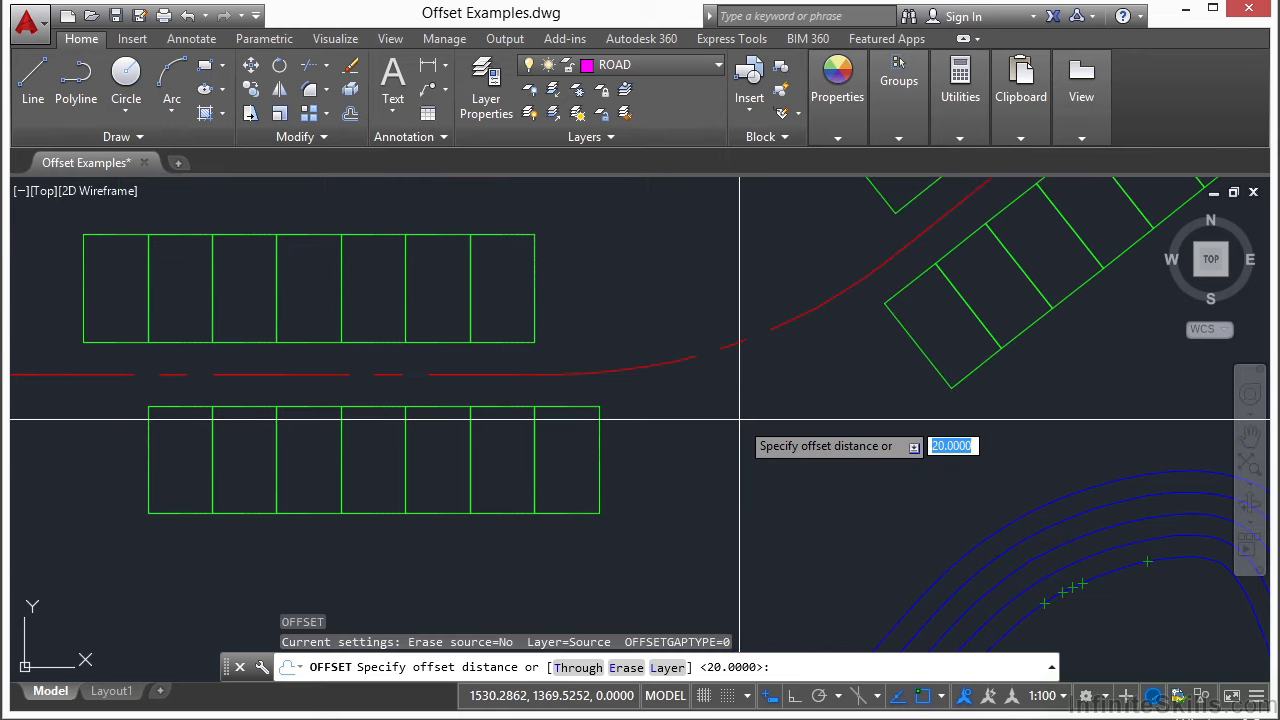
pyautogui.press('Return')
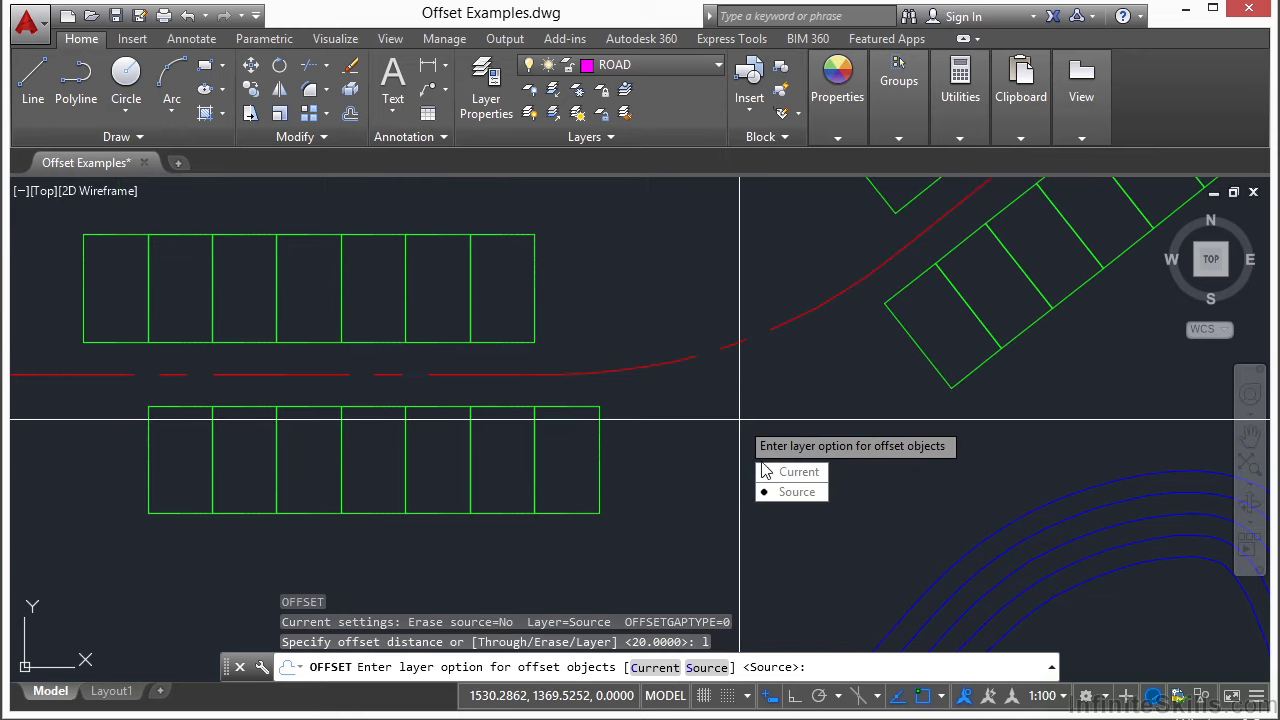
pyautogui.click(816, 474)
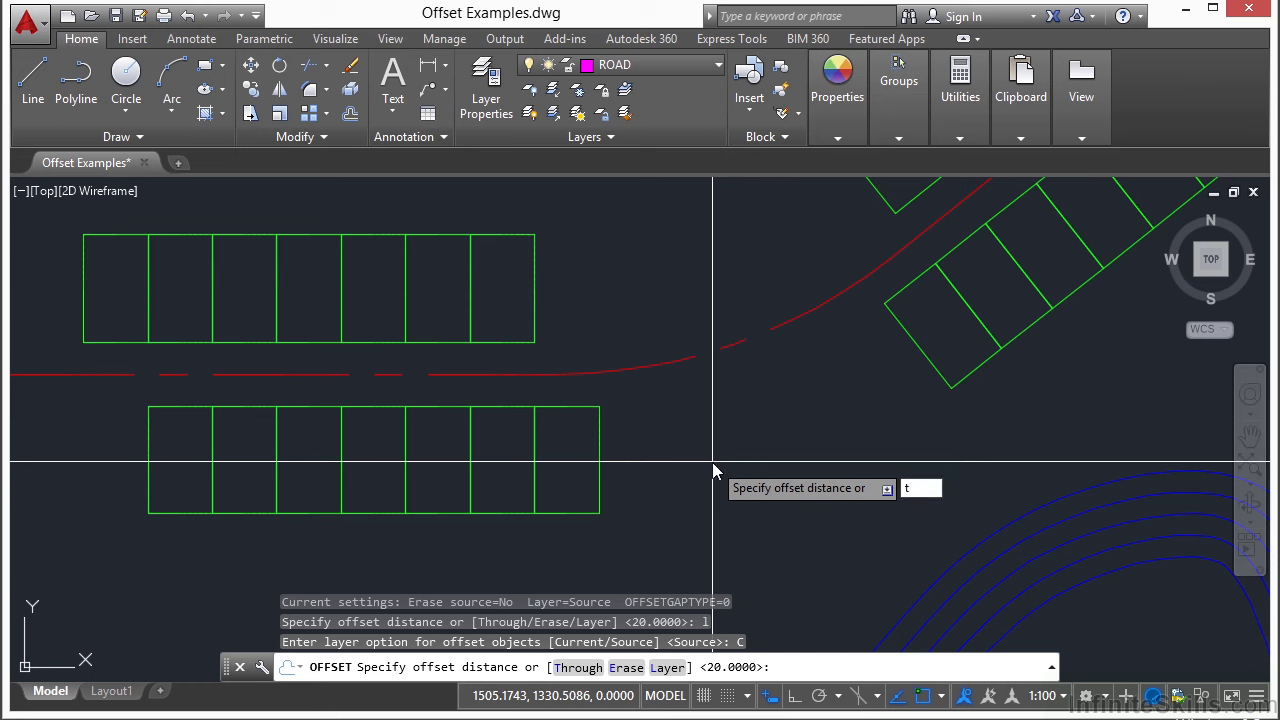
# Offset the red centerline with the Through option, passing through a front corner of the lots below it.
pyautogui.press('Return')
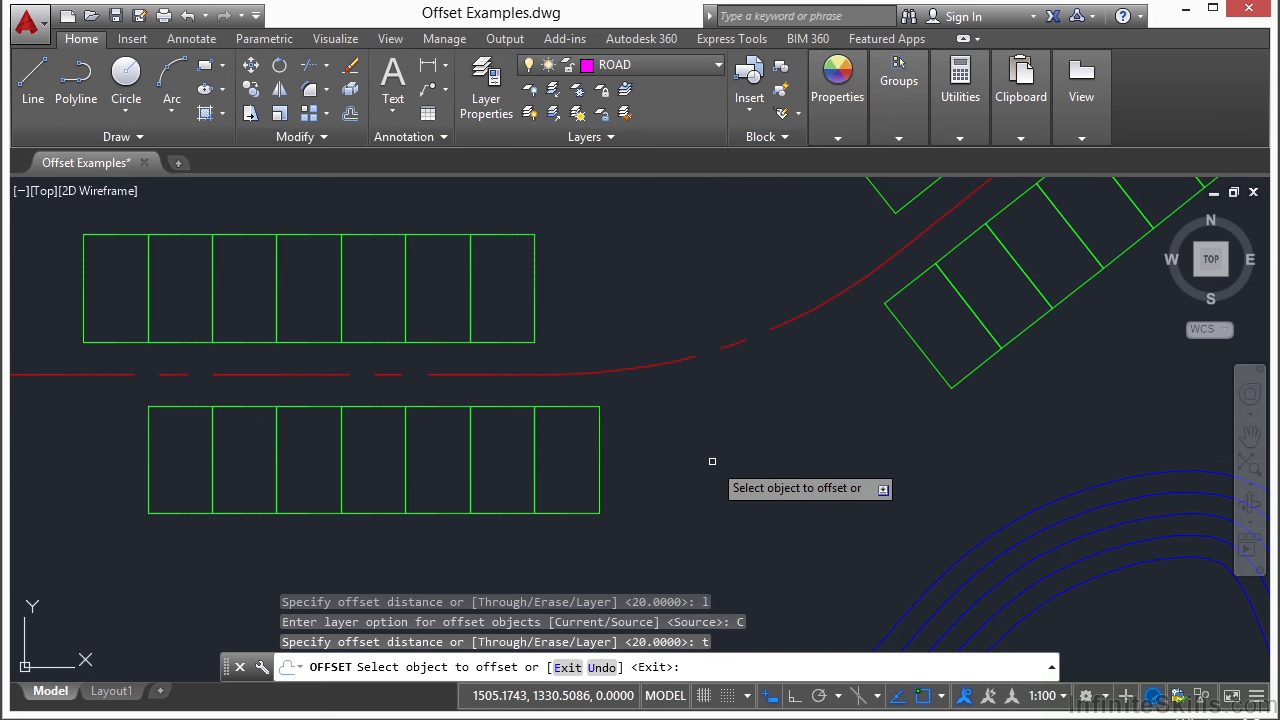
pyautogui.click(547, 373)
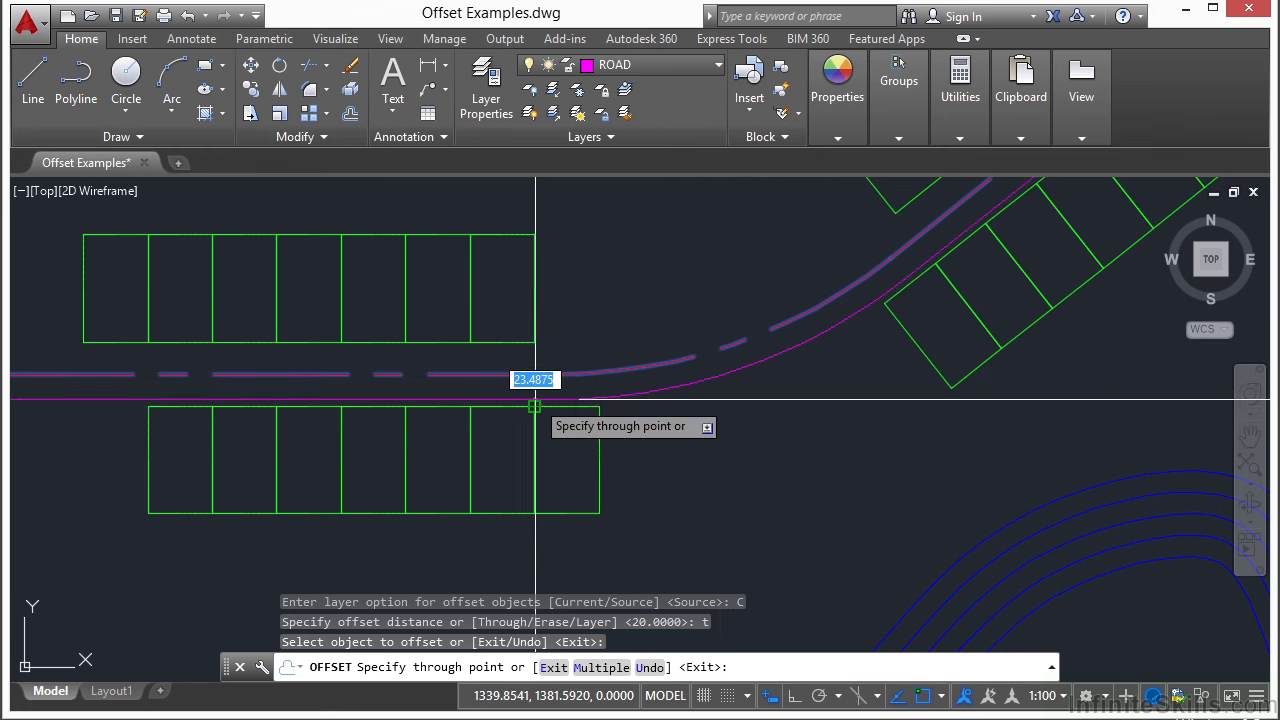
pyautogui.scroll(5, 530, 406)
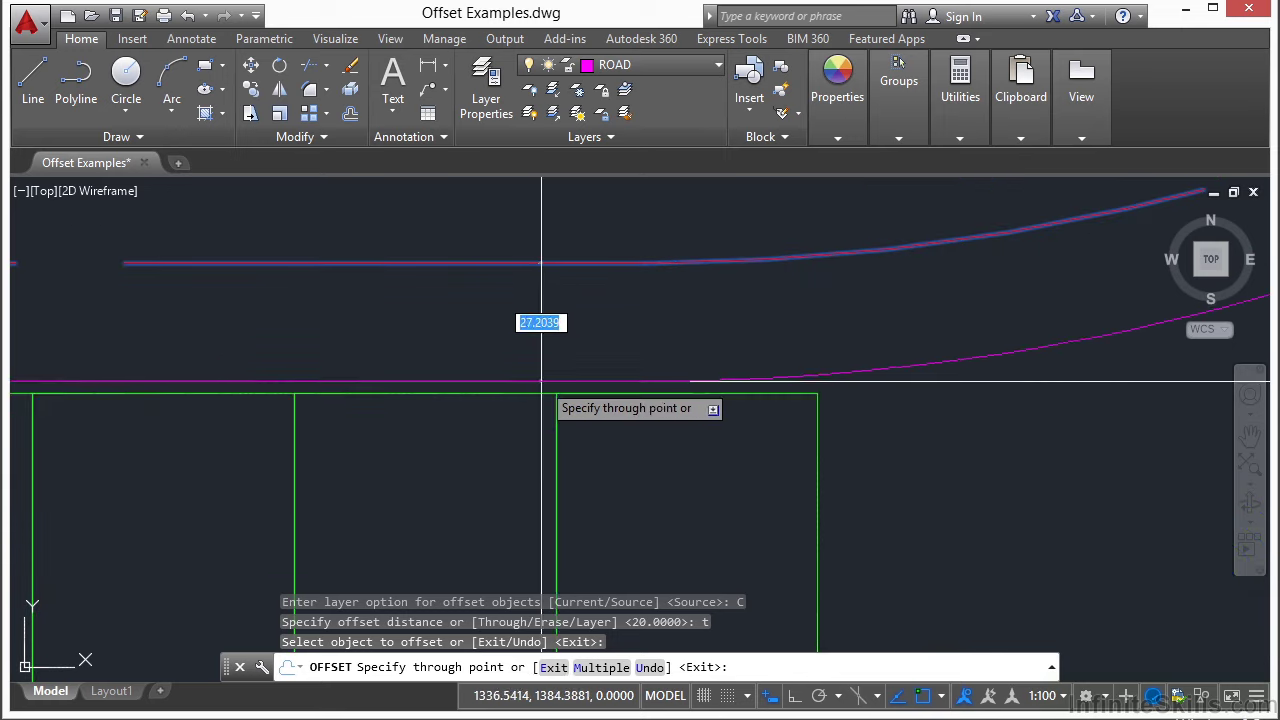
pyautogui.click(555, 393)
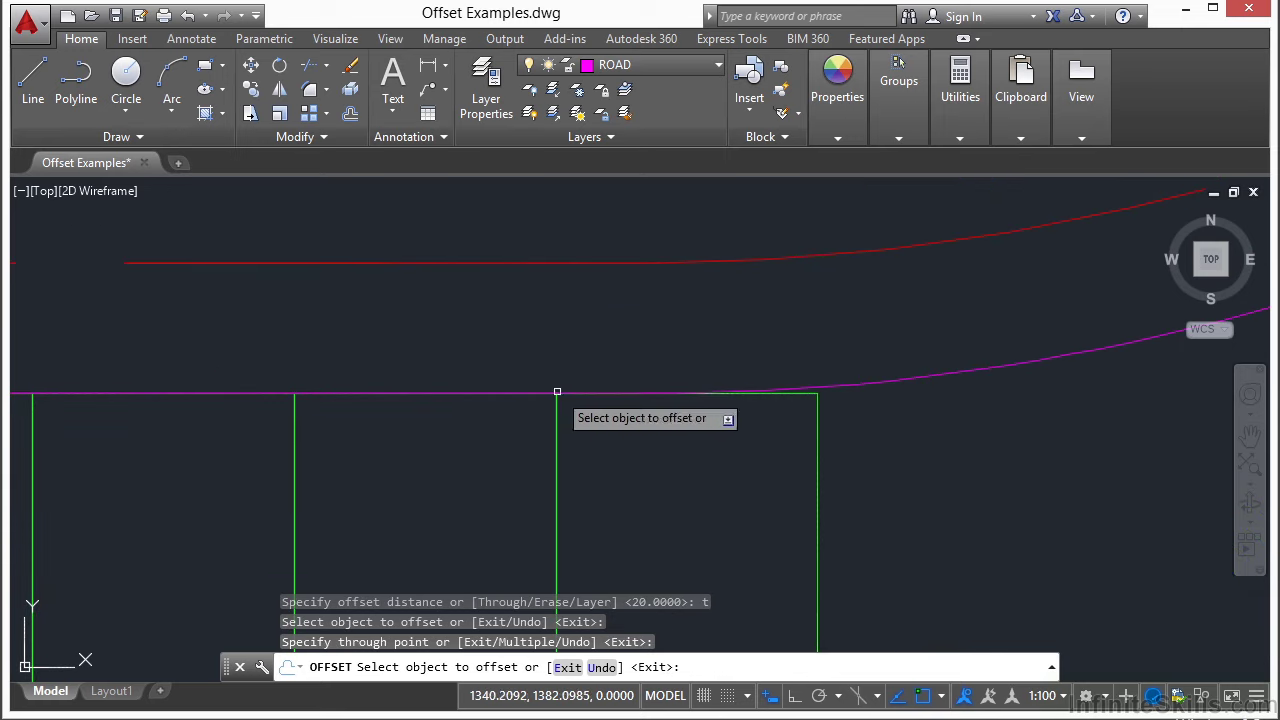
pyautogui.scroll(-4, 423, 426)
pyautogui.press('Return')
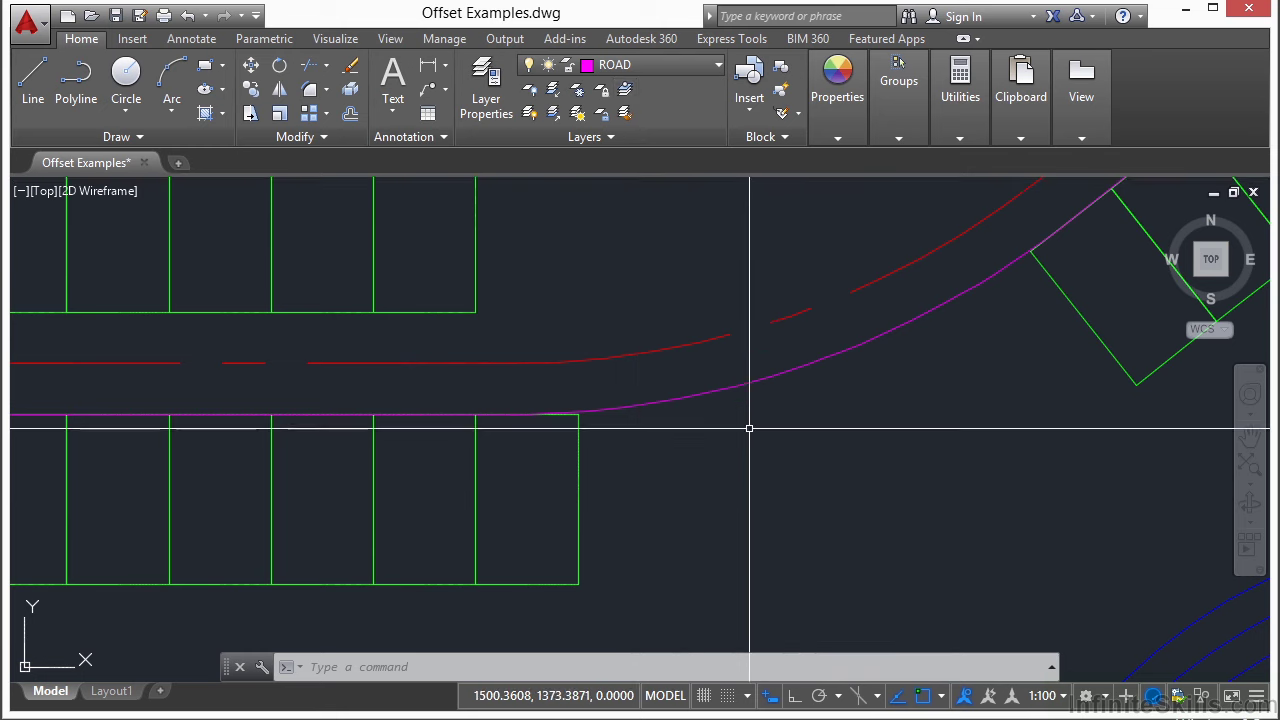
# Offset the red centerline with the Through option onto the front edge of the lots above it.
pyautogui.press('Return')
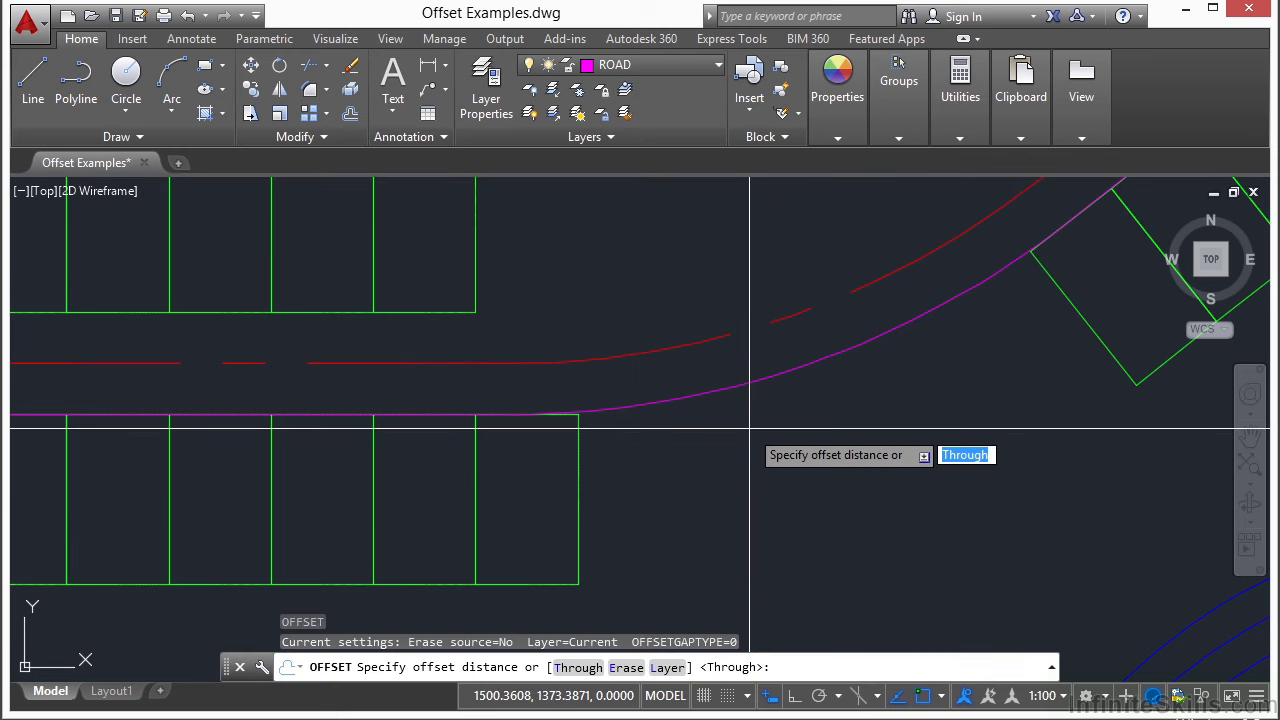
pyautogui.press('Return')
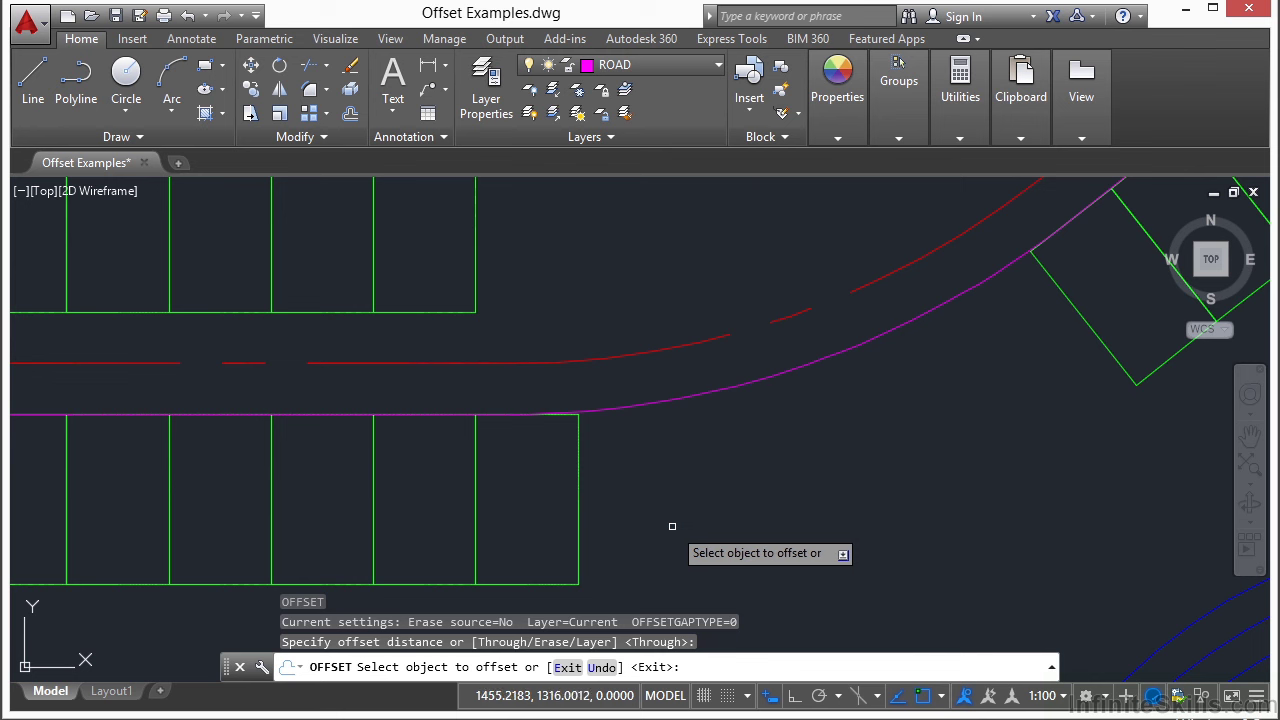
pyautogui.click(569, 358)
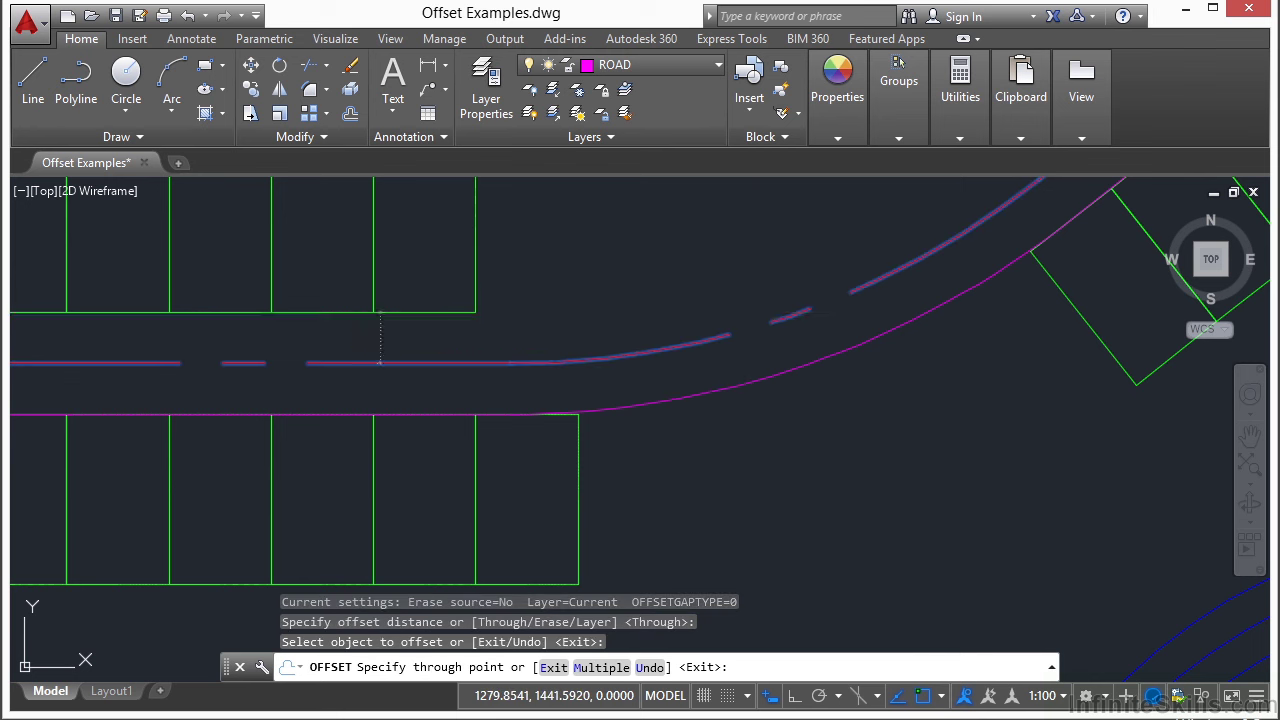
pyautogui.click(380, 312)
pyautogui.press('Return')
pyautogui.scroll(-4, 752, 449)
pyautogui.moveTo(824, 432); pyautogui.dragTo(606, 466, button='middle')
pyautogui.scroll(-2, 920, 422)
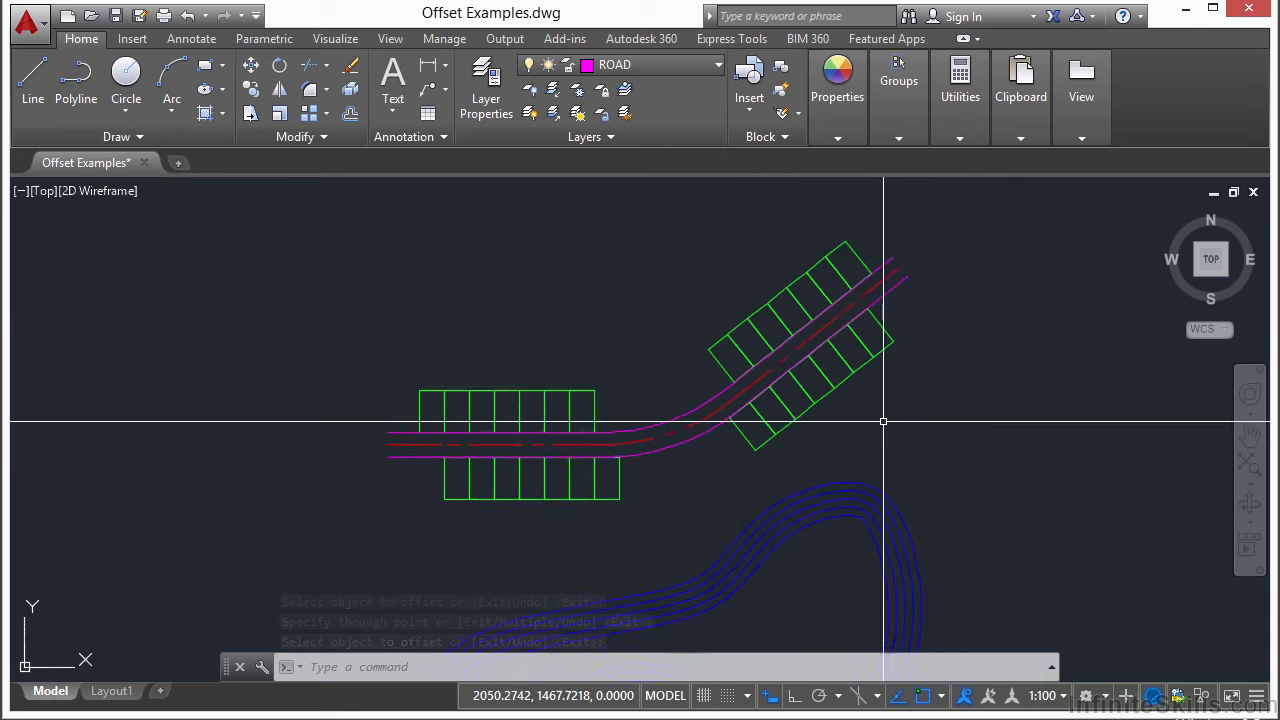
pyautogui.moveTo(874, 403); pyautogui.dragTo(834, 354, button='middle')
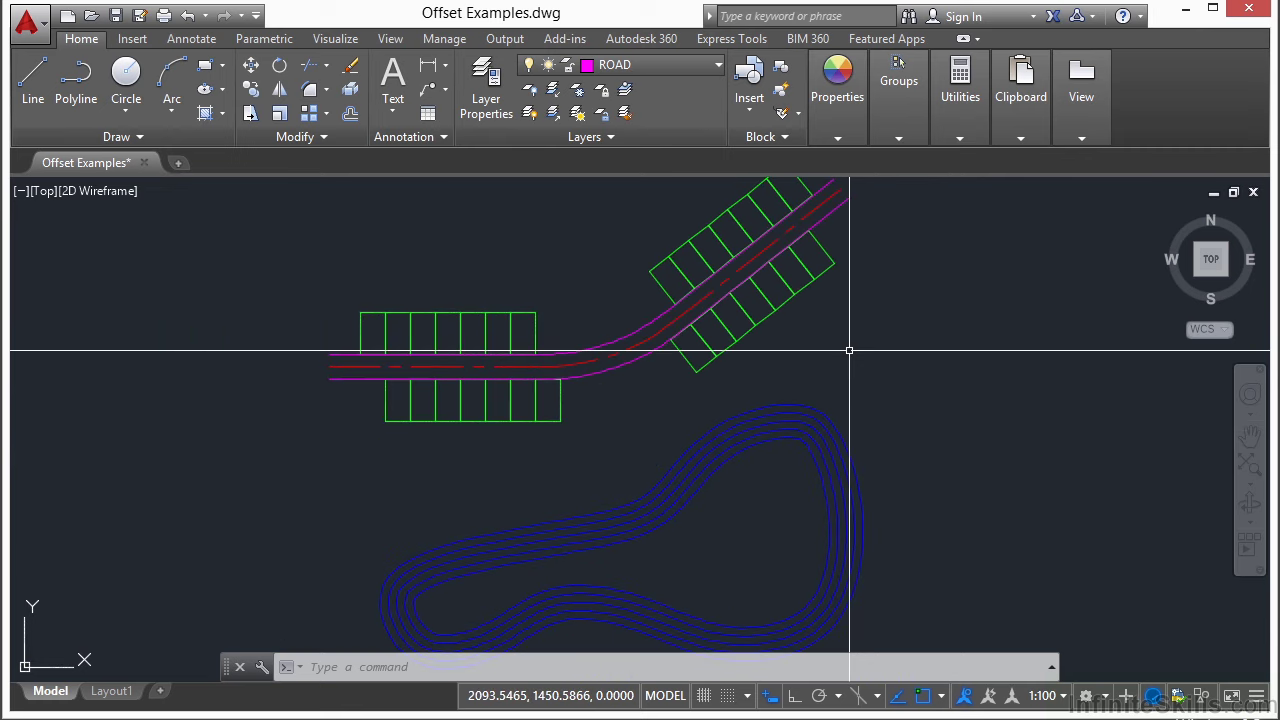